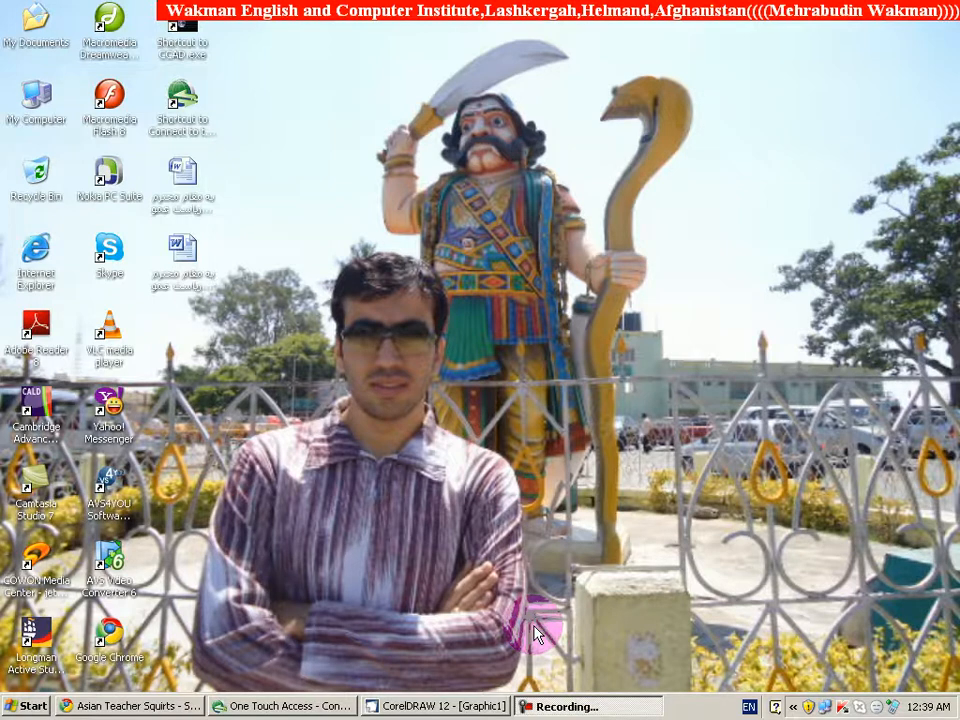
# - Switch to the open CorelDRAW drawing and activate the Eyedropper tool in Sample Color mode
pyautogui.click(440, 706)
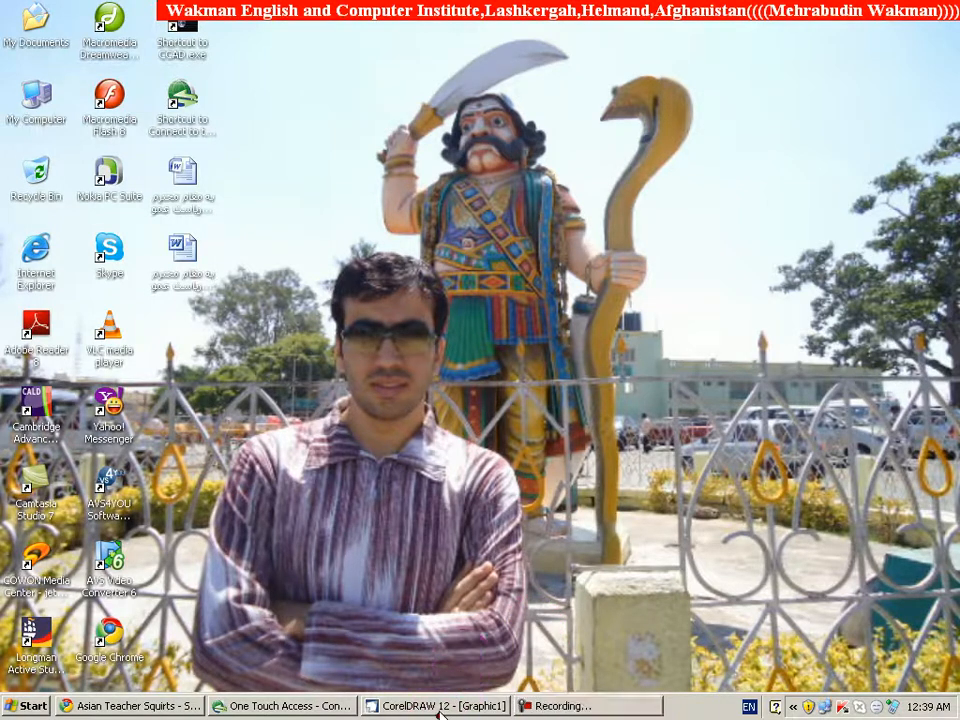
pyautogui.click(440, 706)
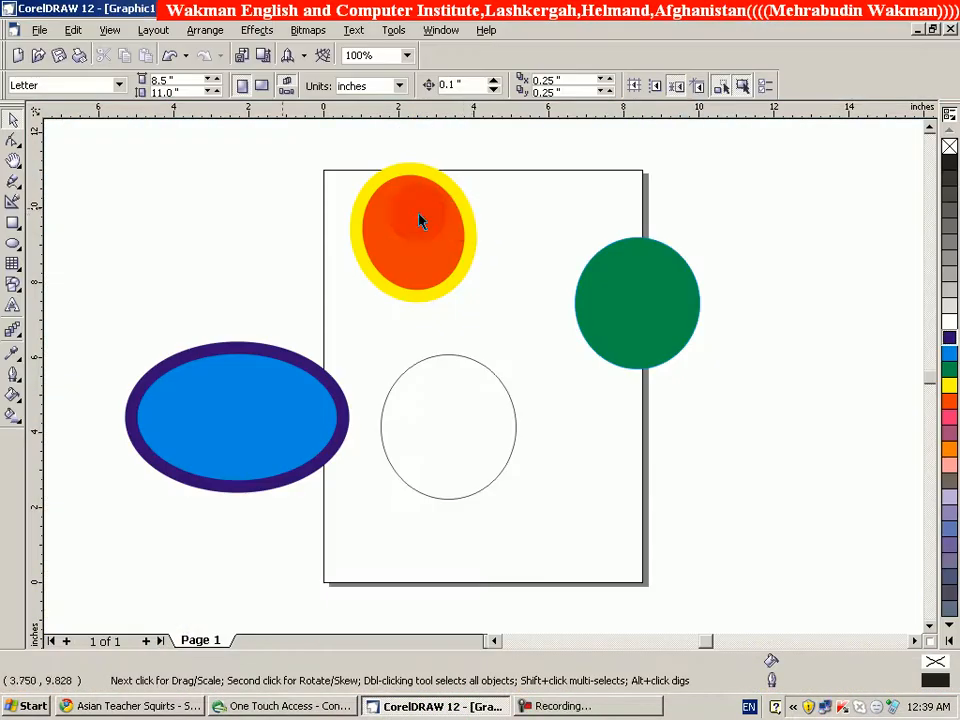
pyautogui.click(15, 358)
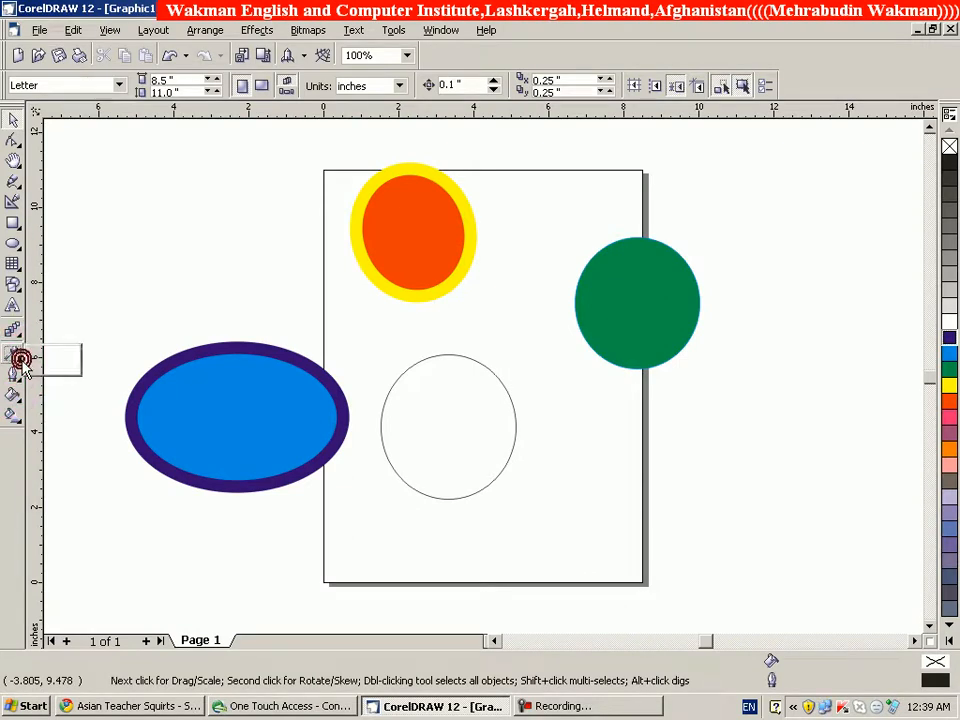
pyautogui.click(47, 360)
pyautogui.click(47, 360)
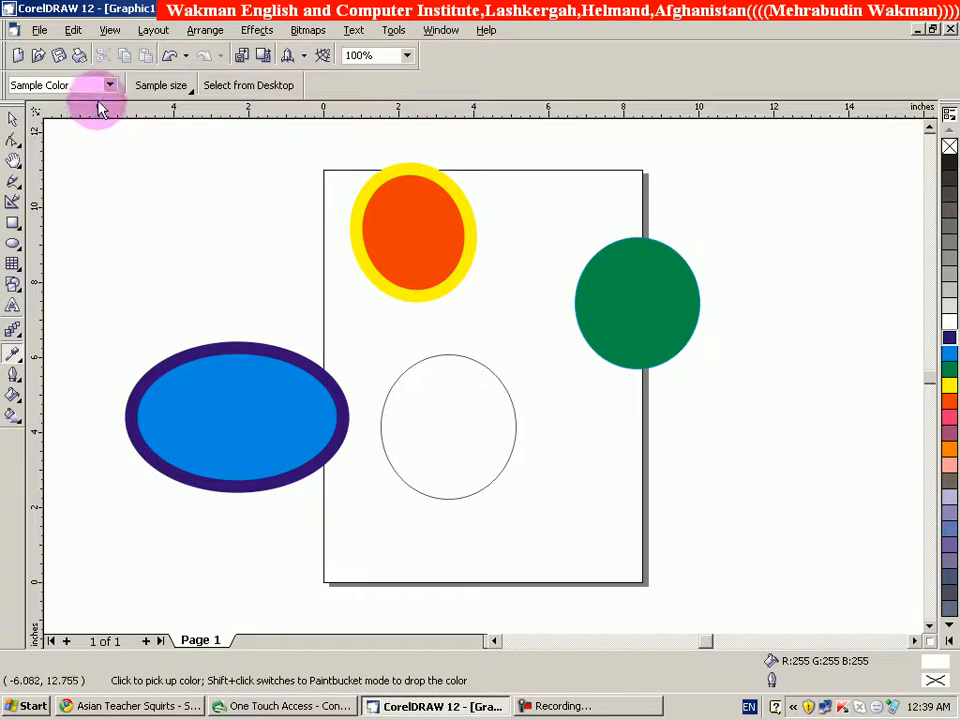
pyautogui.click(191, 91)
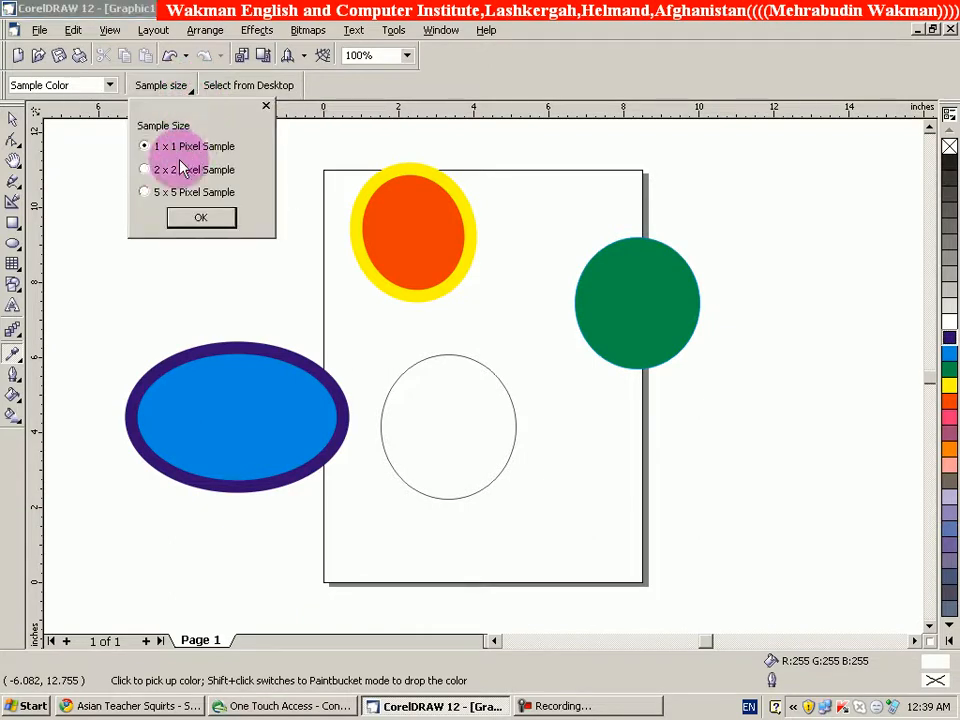
pyautogui.click(190, 94)
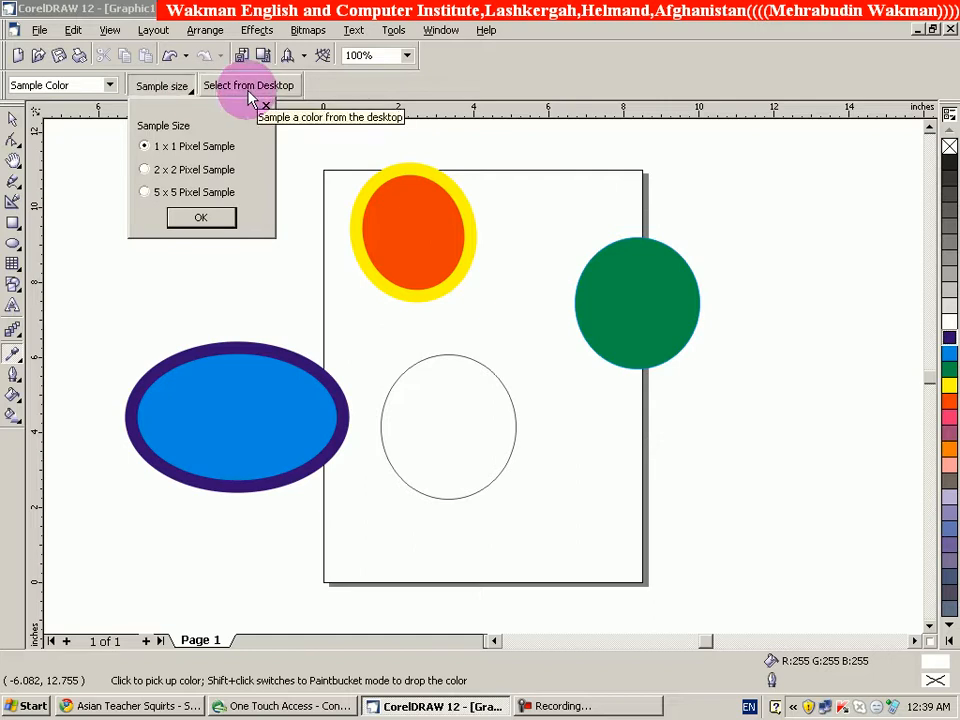
pyautogui.click(336, 135)
pyautogui.click(337, 133)
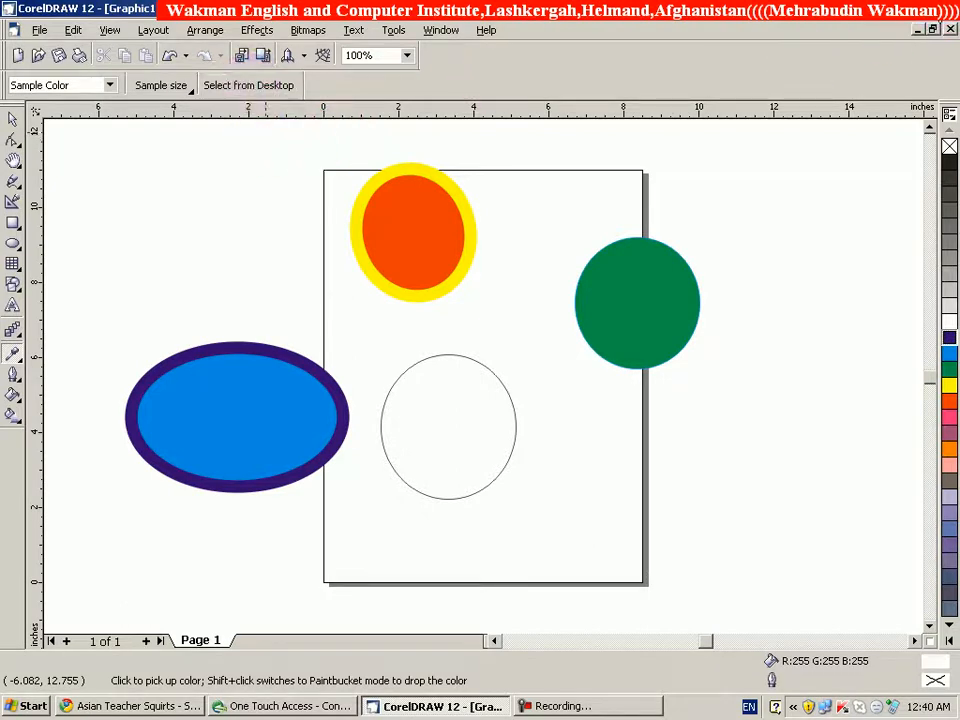
# - Reduce the window to expose the desktop, fill the empty circle with a colour sampled from the wallpaper's striped shirt, and maximize the window again
pyautogui.click(932, 29)
pyautogui.click(384, 335)
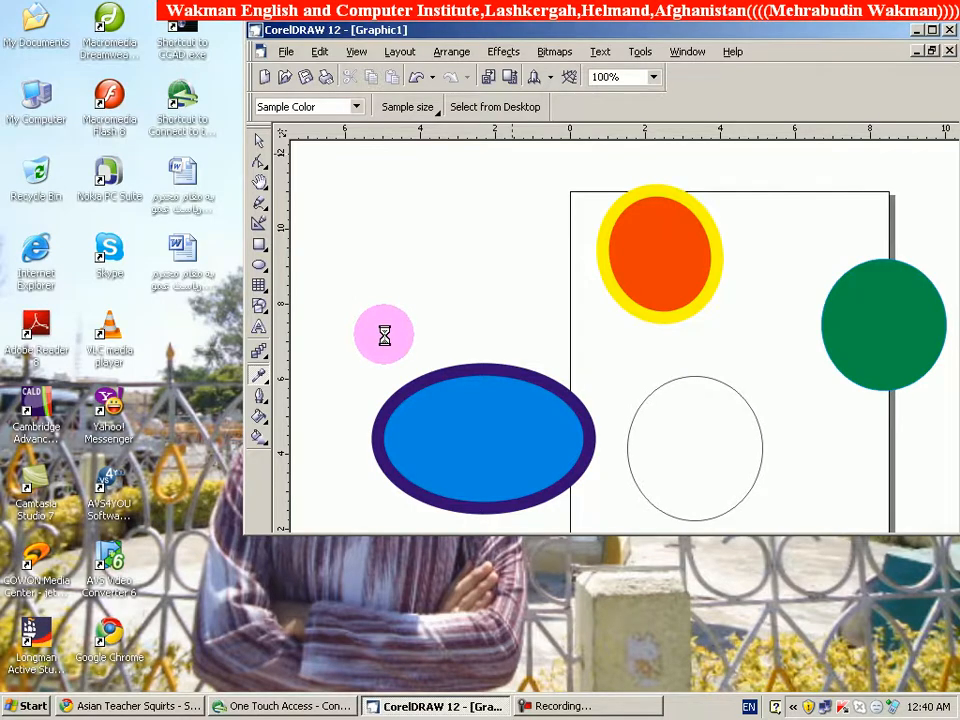
pyautogui.click(489, 107)
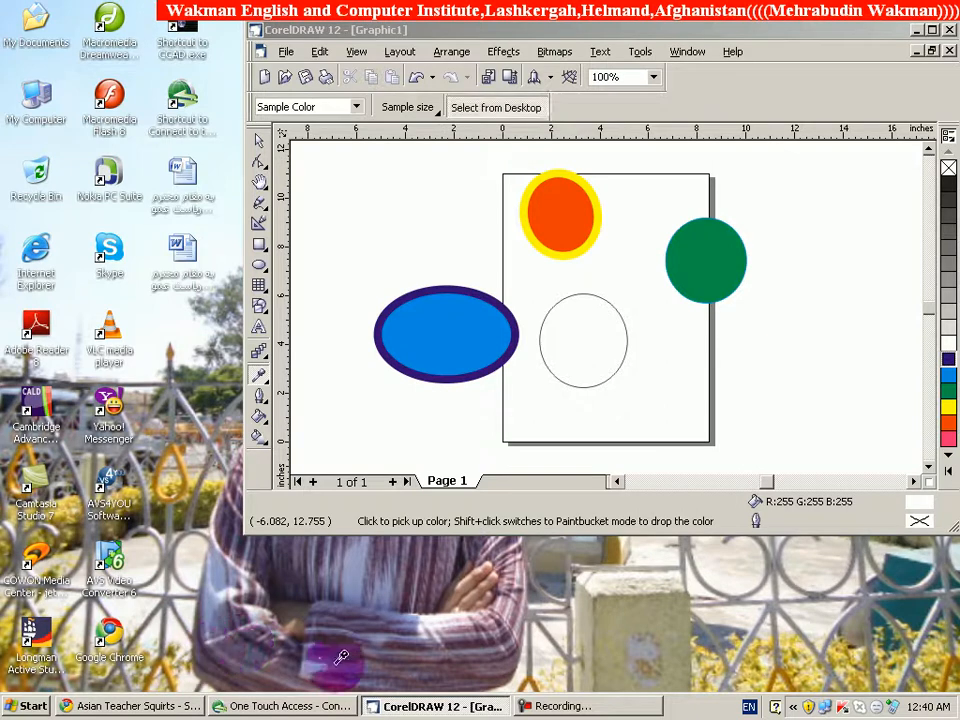
pyautogui.click(477, 637)
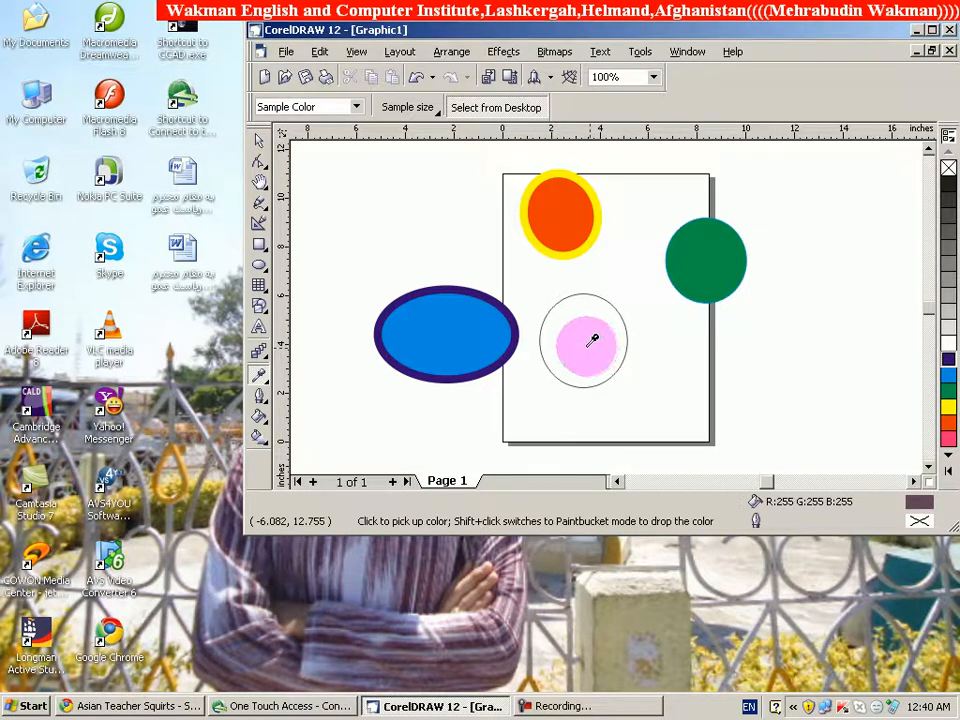
pyautogui.click(579, 345)
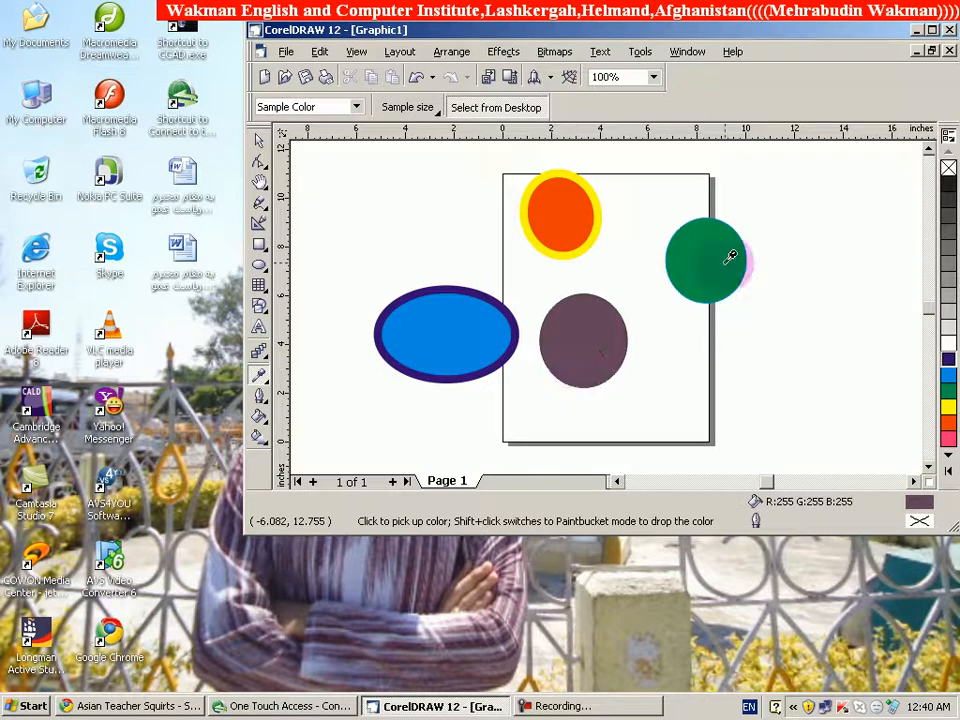
pyautogui.press('Escape')
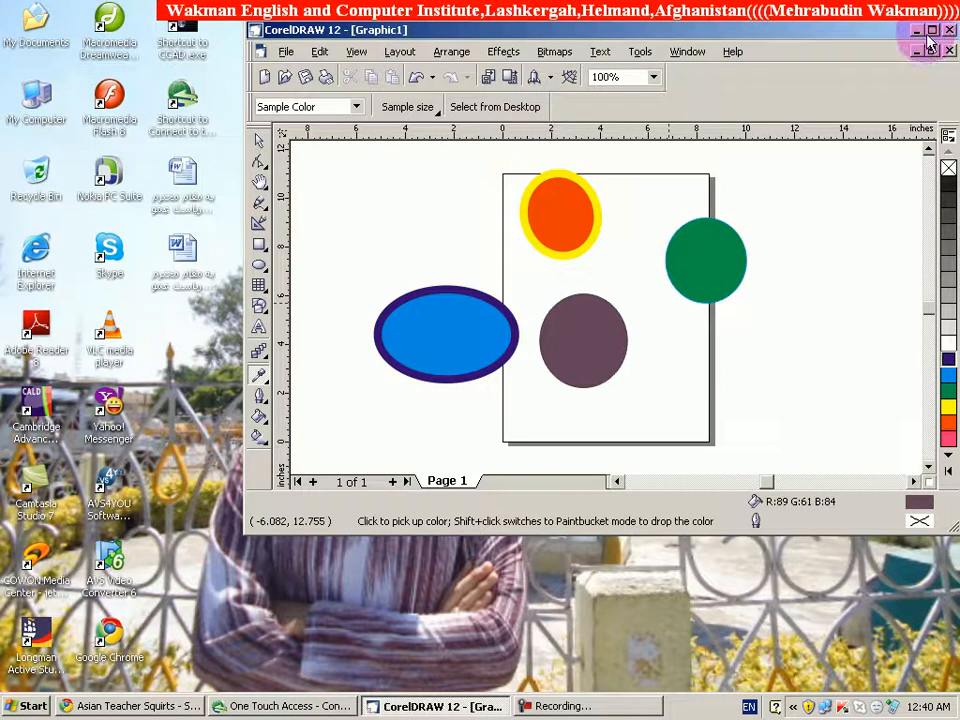
pyautogui.click(931, 31)
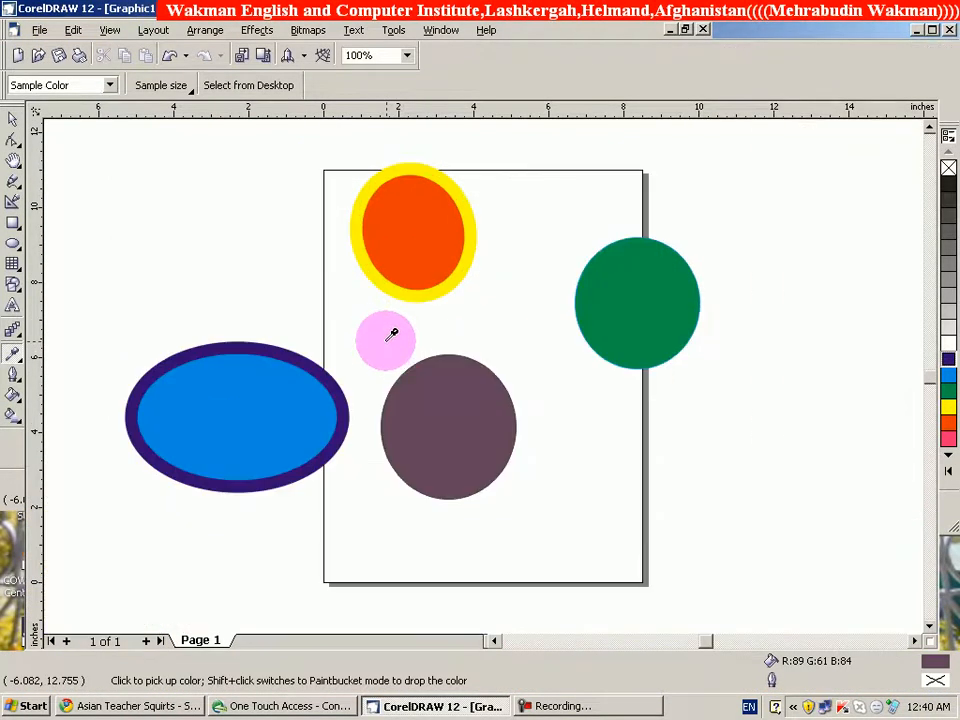
# - Set the Eyedropper to Object Attributes and exclude Outline from the copied properties, keeping Fill and Text
pyautogui.click(108, 85)
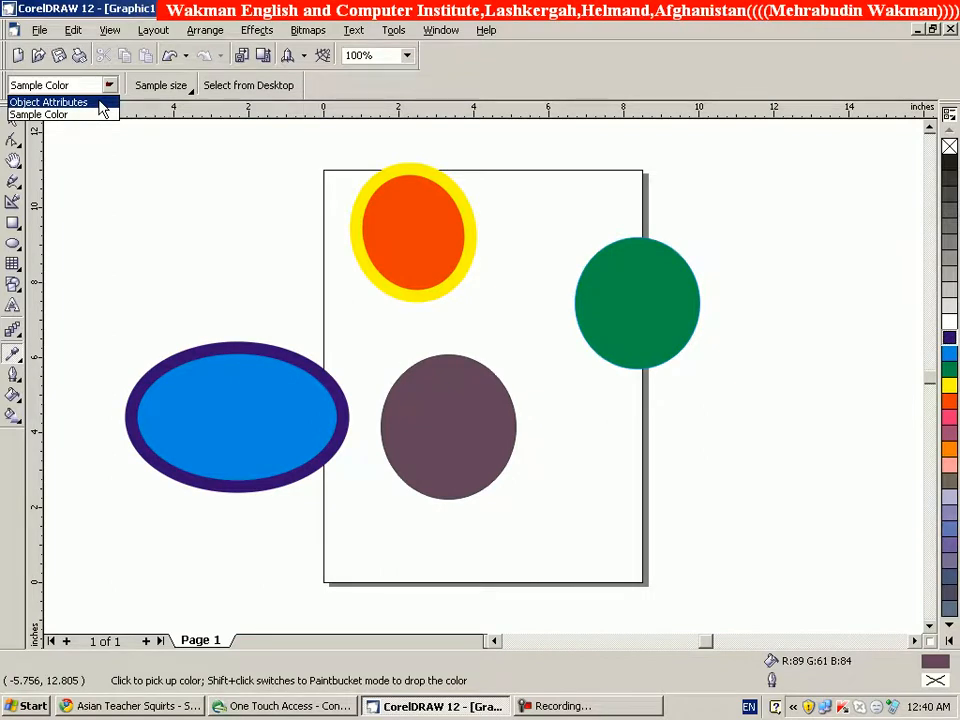
pyautogui.click(103, 104)
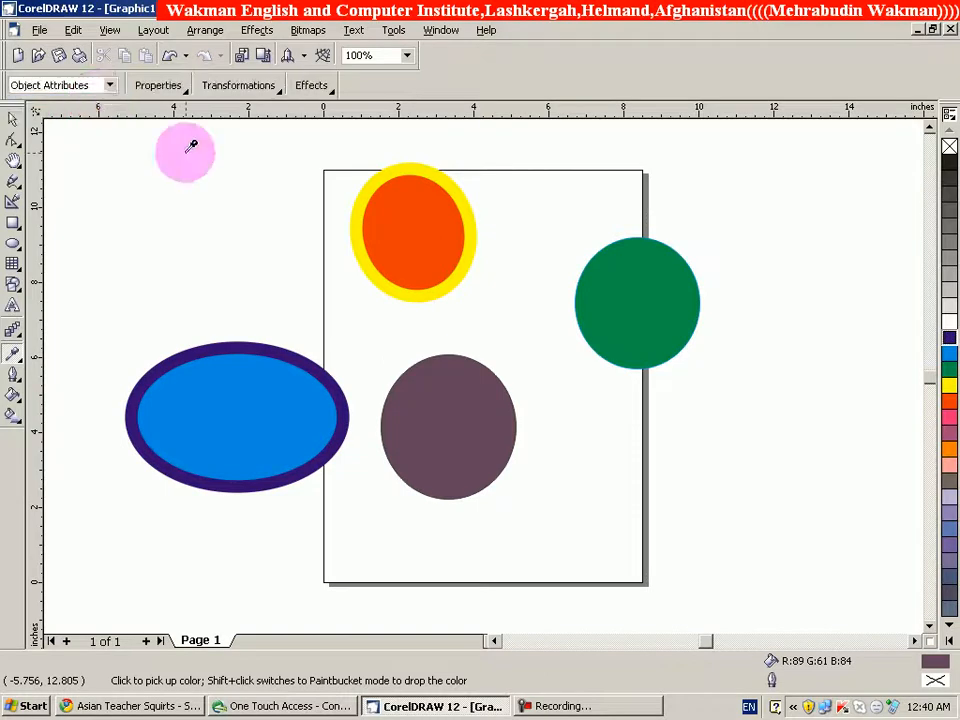
pyautogui.click(186, 91)
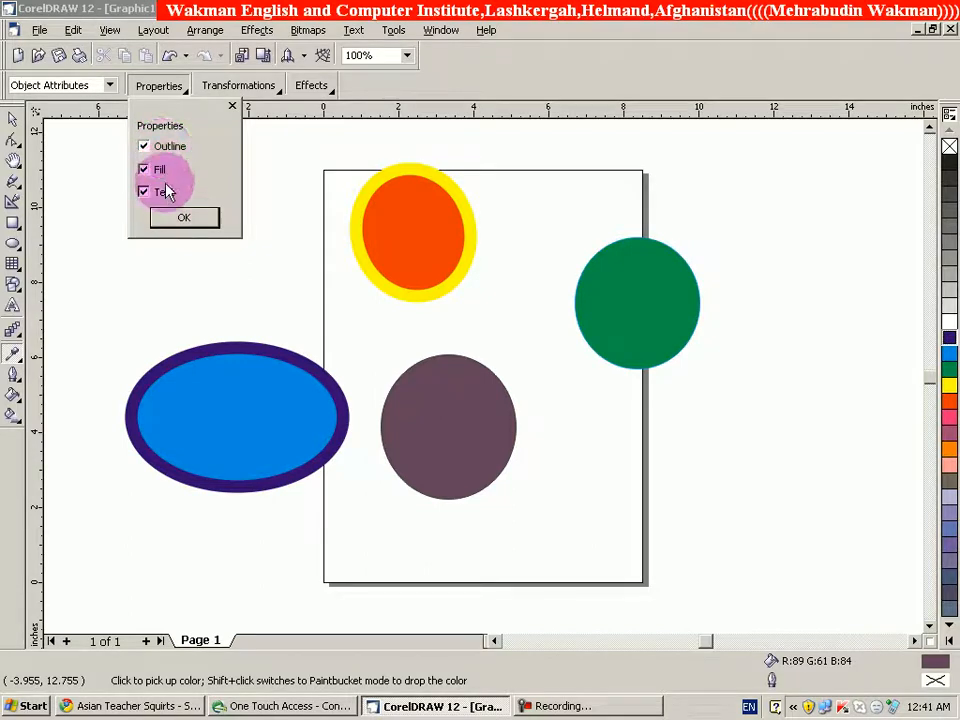
pyautogui.click(166, 150)
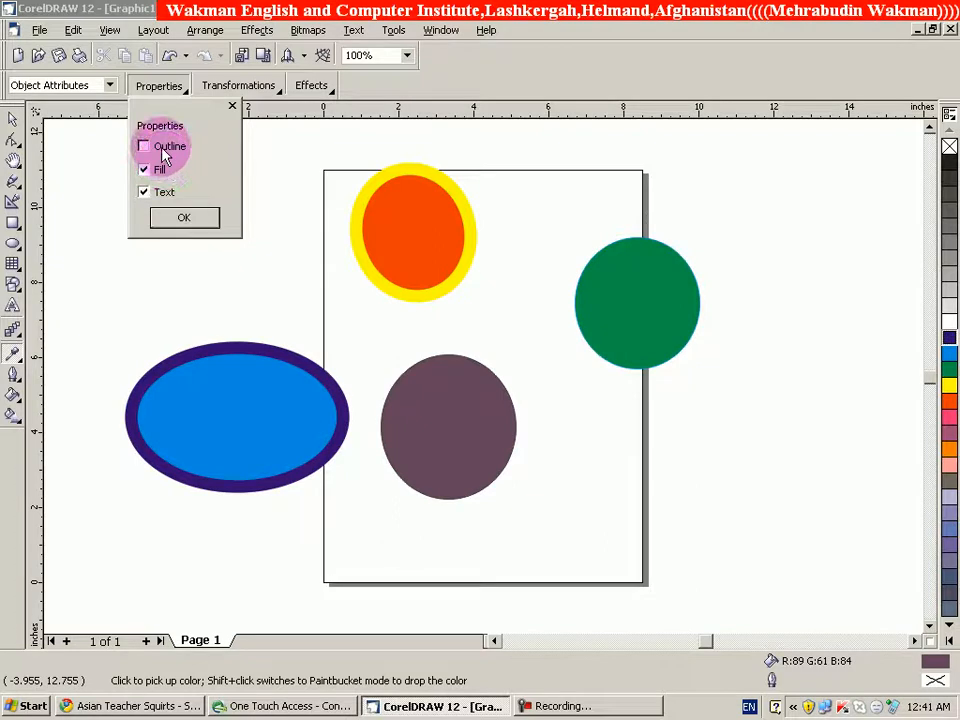
pyautogui.click(184, 217)
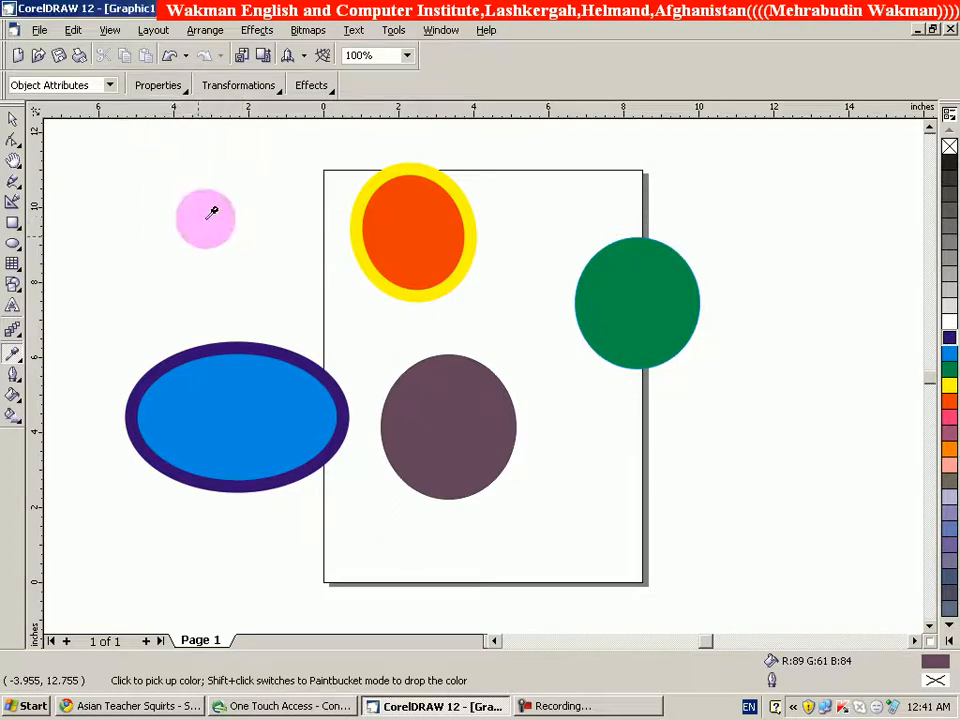
# - Try to copy the orange ellipse's attributes, without its outline, to the plum circle below it
pyautogui.click(431, 240)
pyautogui.click(461, 409)
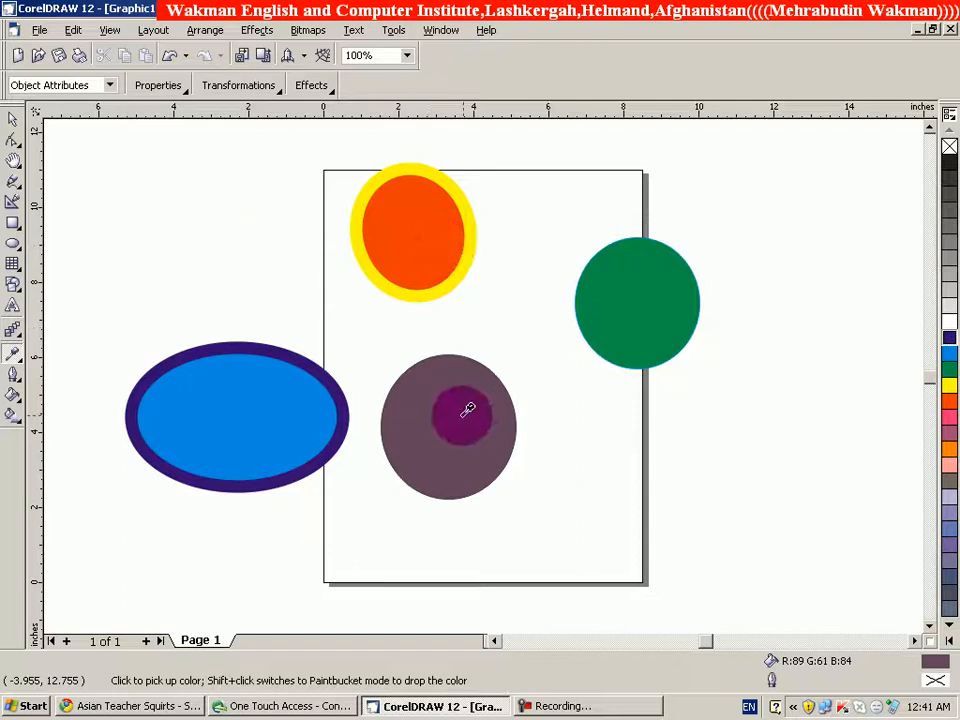
pyautogui.keyDown('shift'); pyautogui.click(455, 418); pyautogui.keyUp('shift')
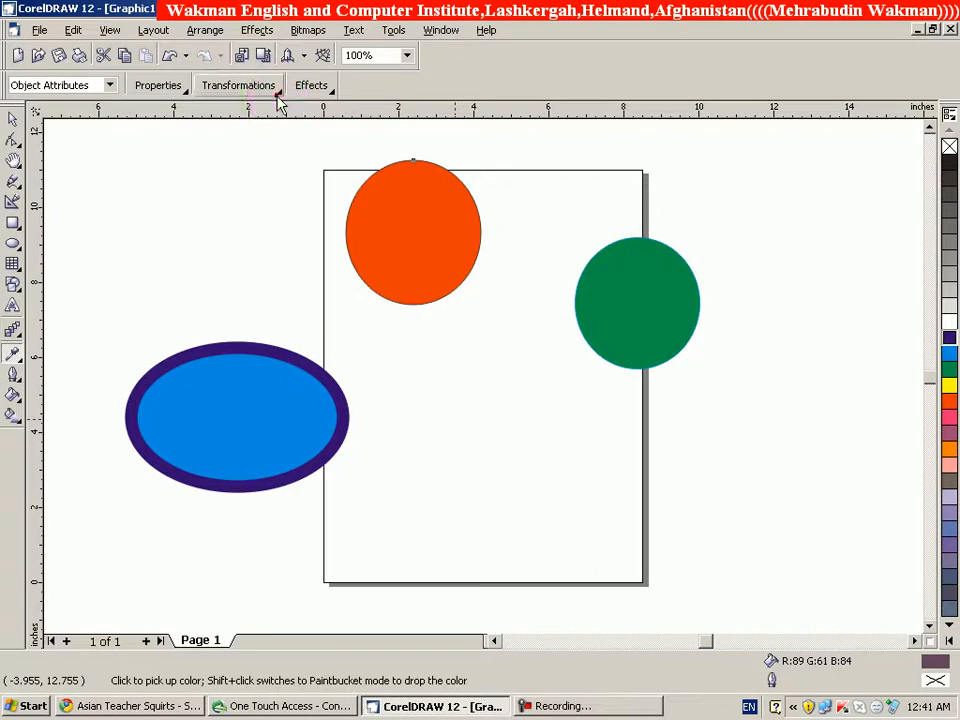
# - Exclude Position from the copied transformations and undo the last attribute transfer
pyautogui.click(279, 95)
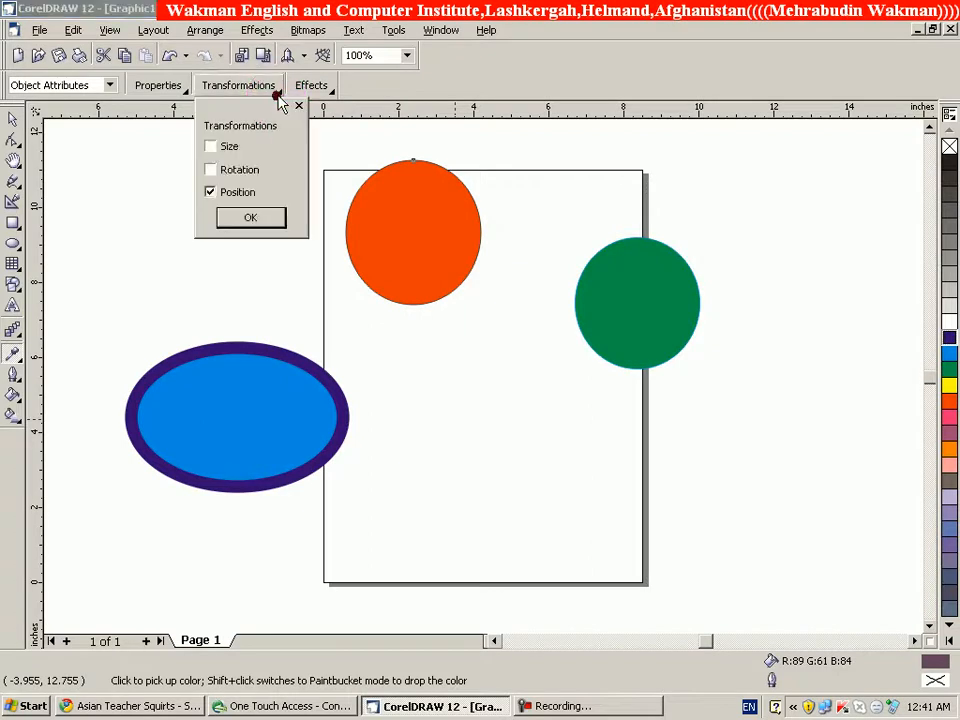
pyautogui.click(245, 212)
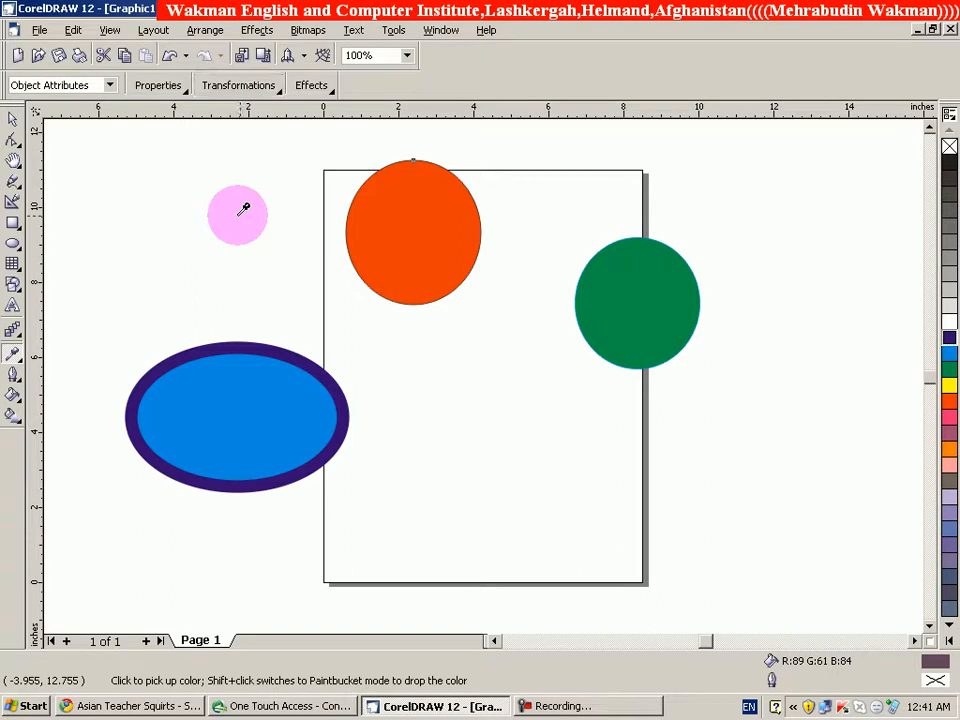
pyautogui.hotkey('ctrl', 'z')
# - Copy the orange ellipse's fill to the plum circle below it
pyautogui.moveTo(258, 210); pyautogui.dragTo(420, 228)
pyautogui.click(414, 234)
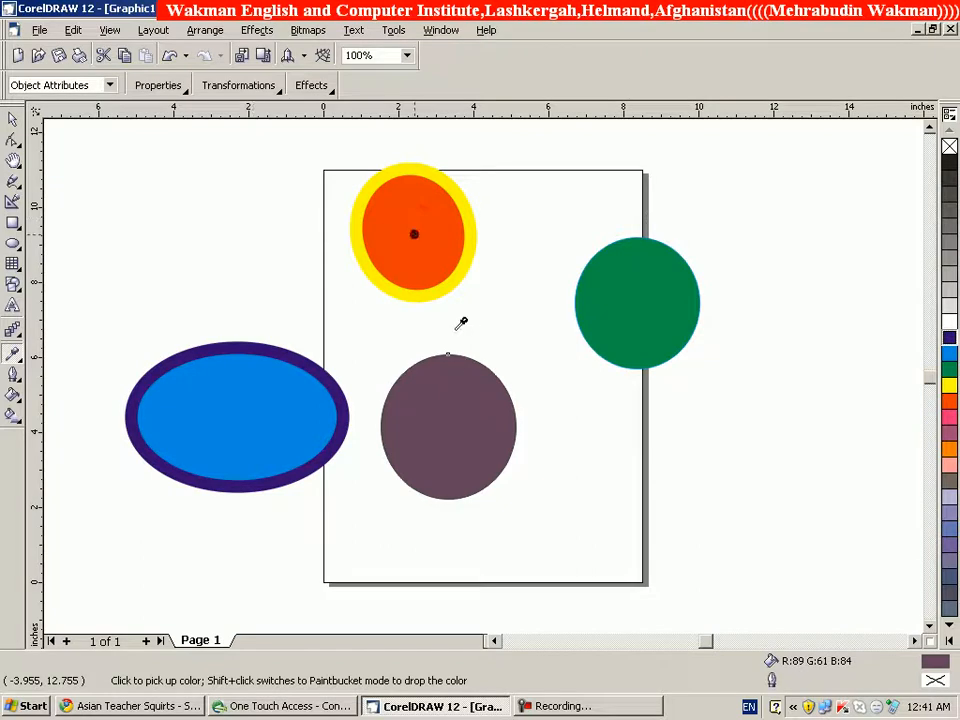
pyautogui.click(459, 409)
pyautogui.click(462, 421)
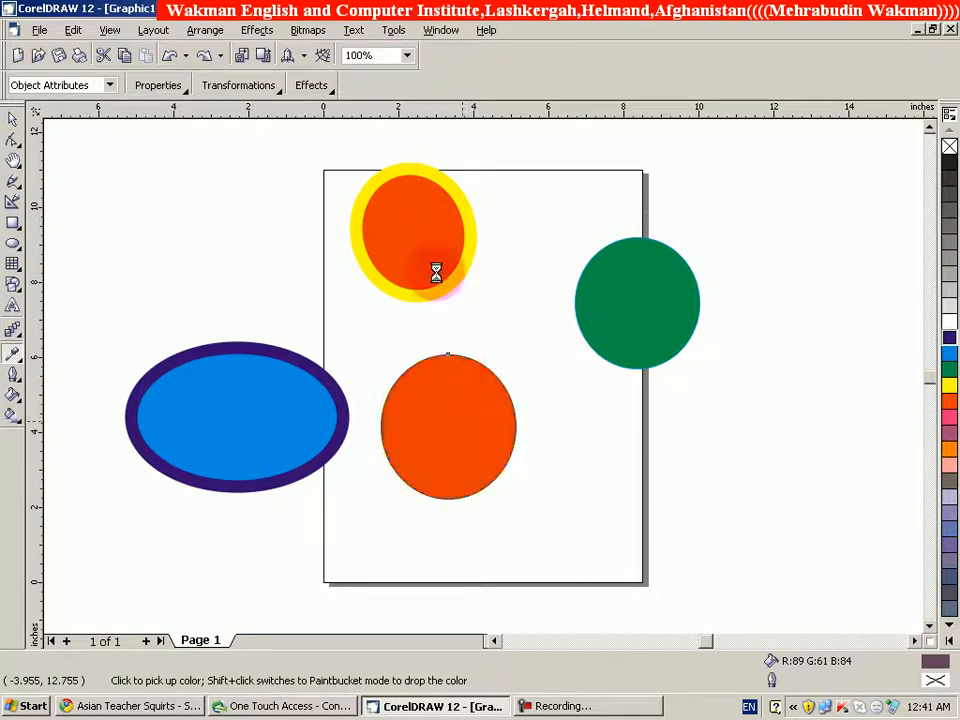
pyautogui.click(461, 424)
# - Include Outline in the copied properties and apply the upper ellipse's yellow outline and orange fill to the lower circle
pyautogui.click(185, 92)
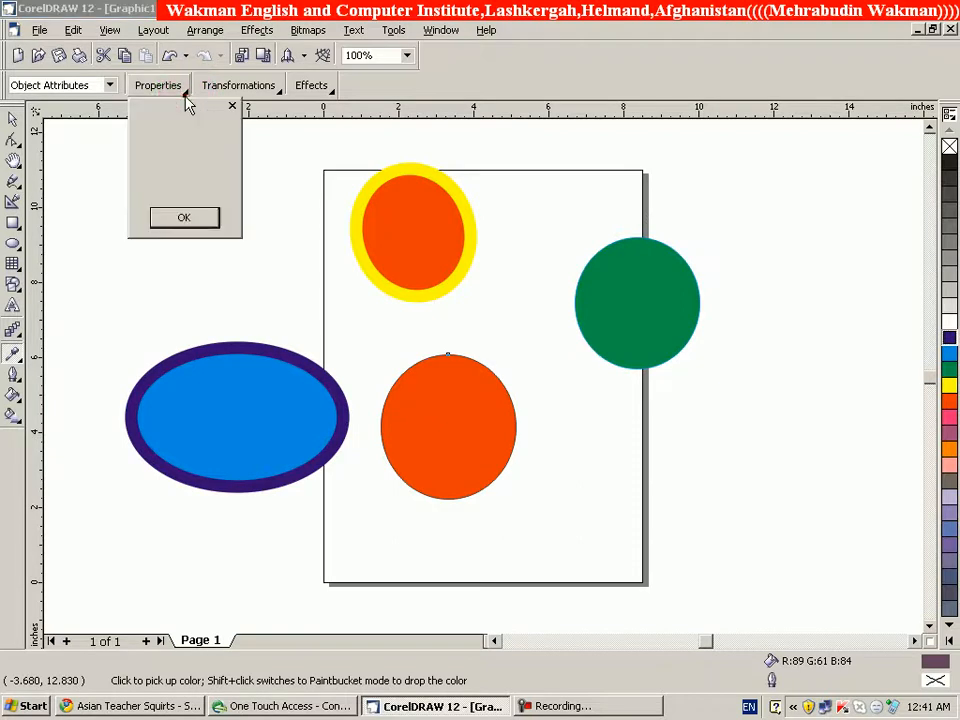
pyautogui.click(150, 146)
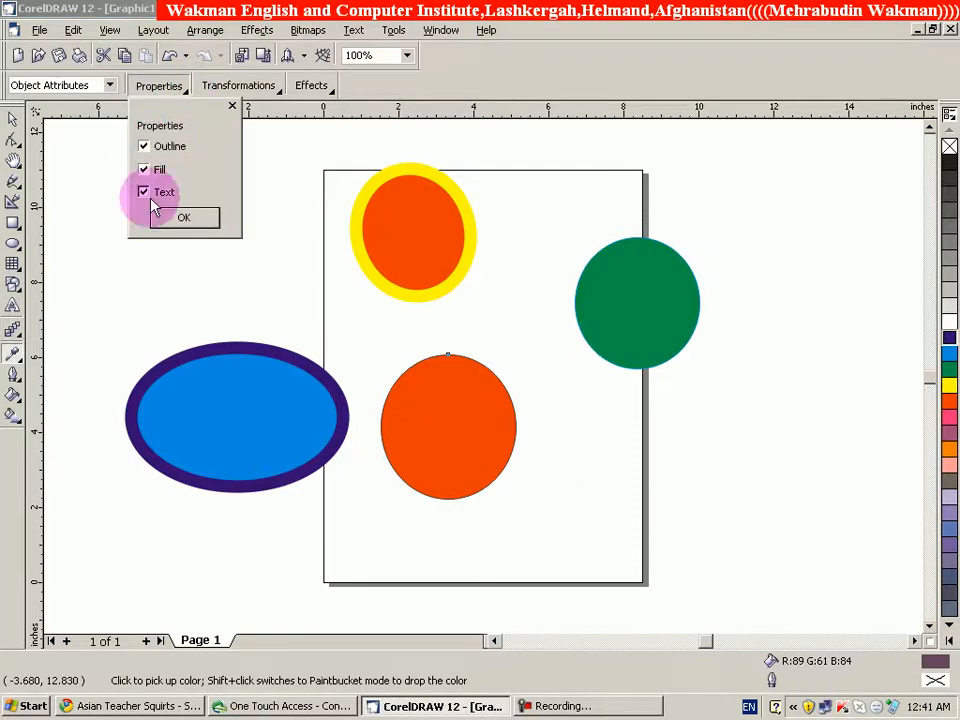
pyautogui.click(177, 212)
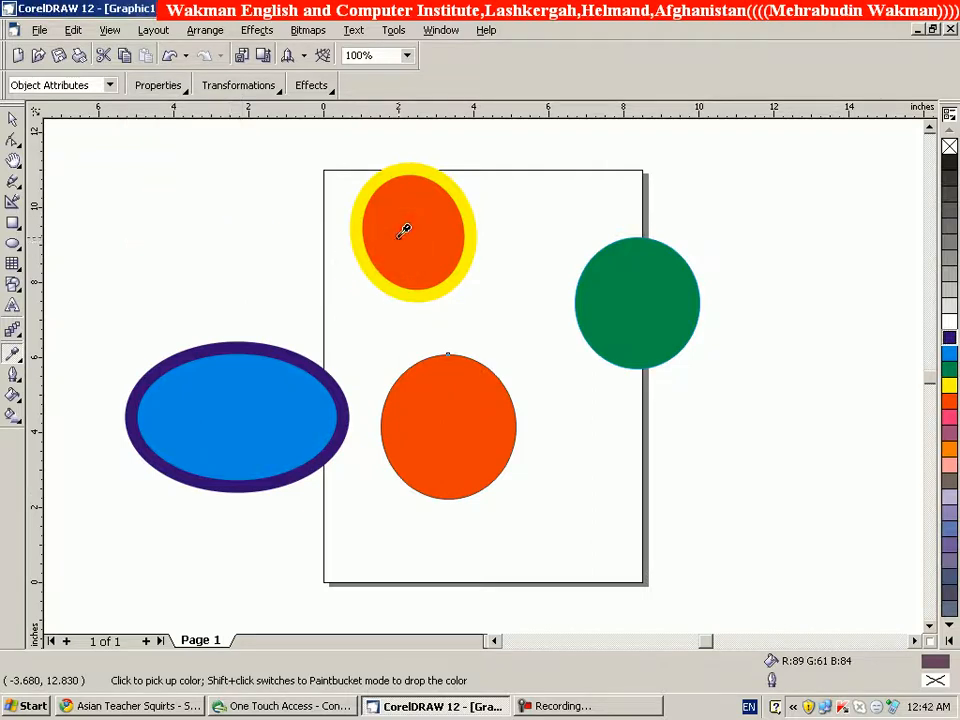
pyautogui.click(457, 415)
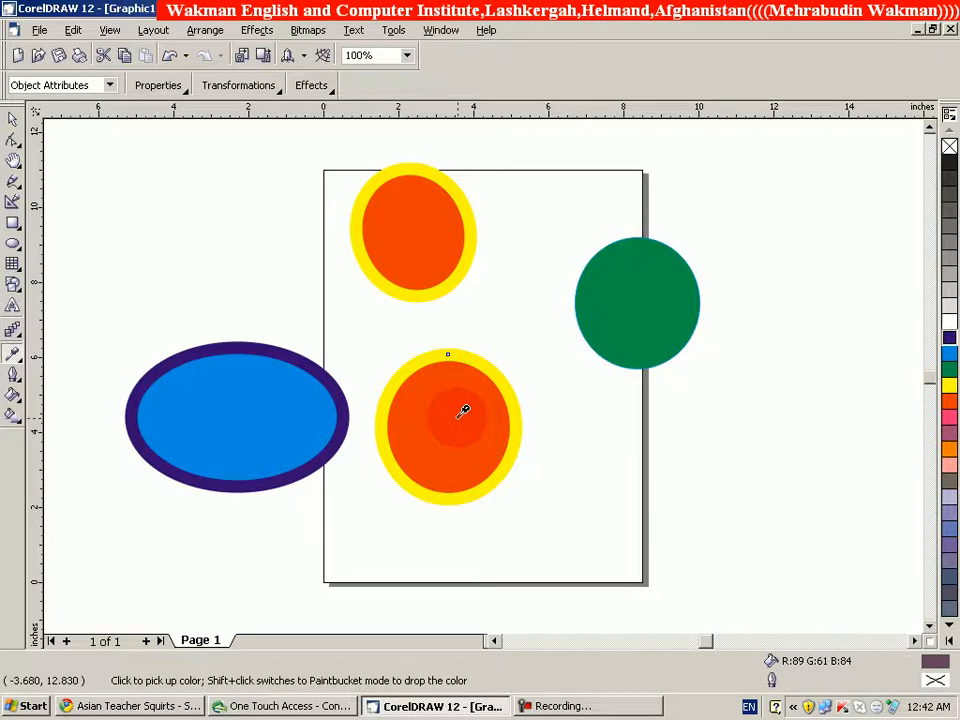
# - Include Size in the copied transformations and copy the upper orange ellipse's size, fill and outline to the blue ellipse
pyautogui.click(280, 92)
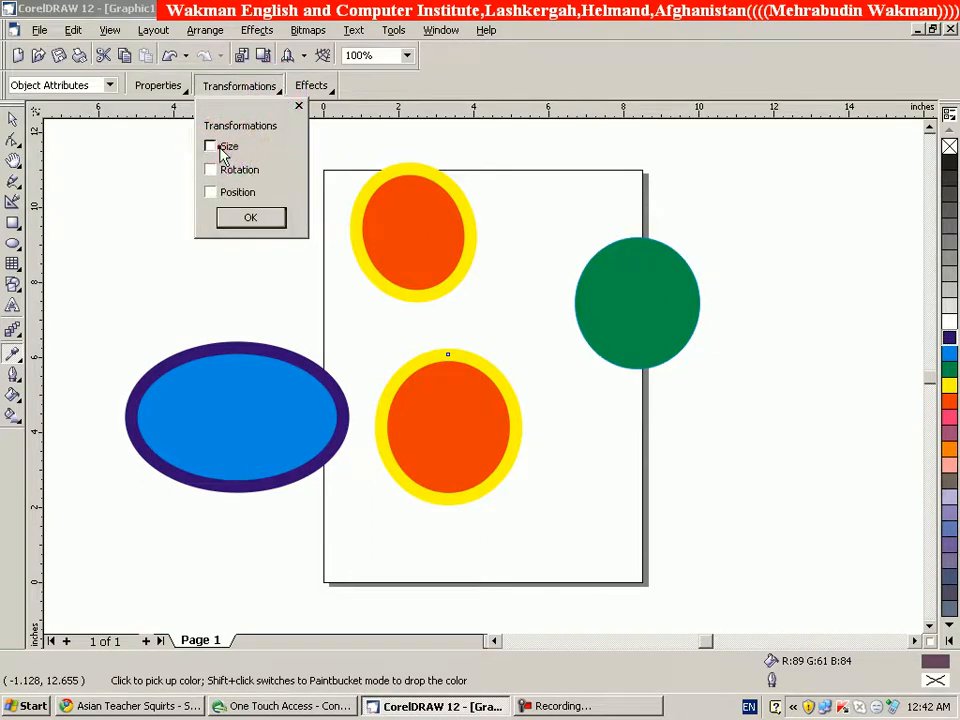
pyautogui.click(250, 217)
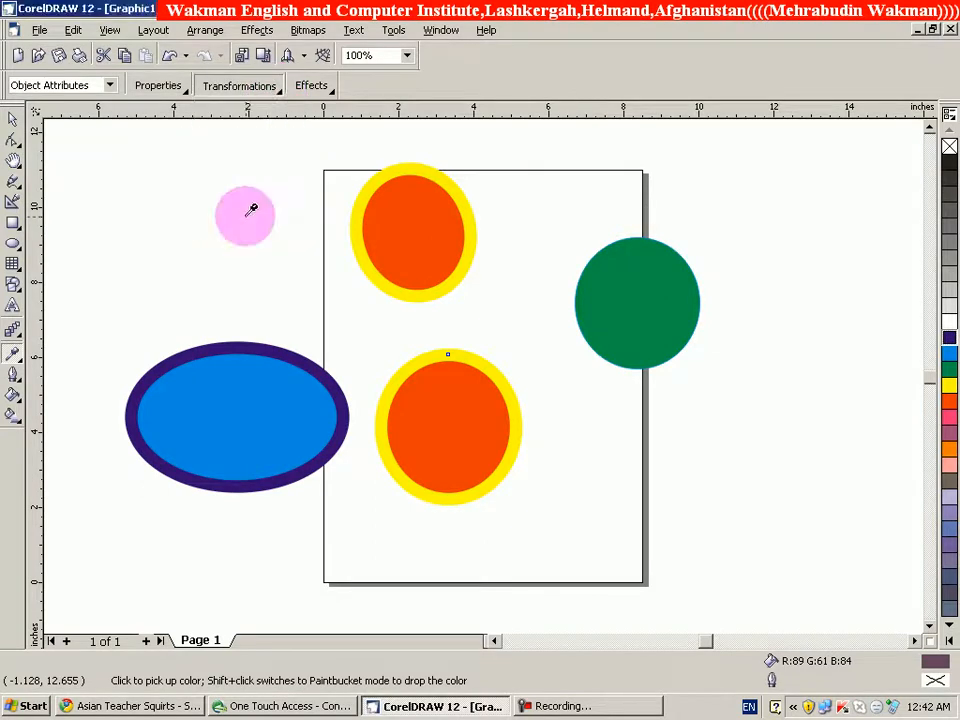
pyautogui.click(287, 523)
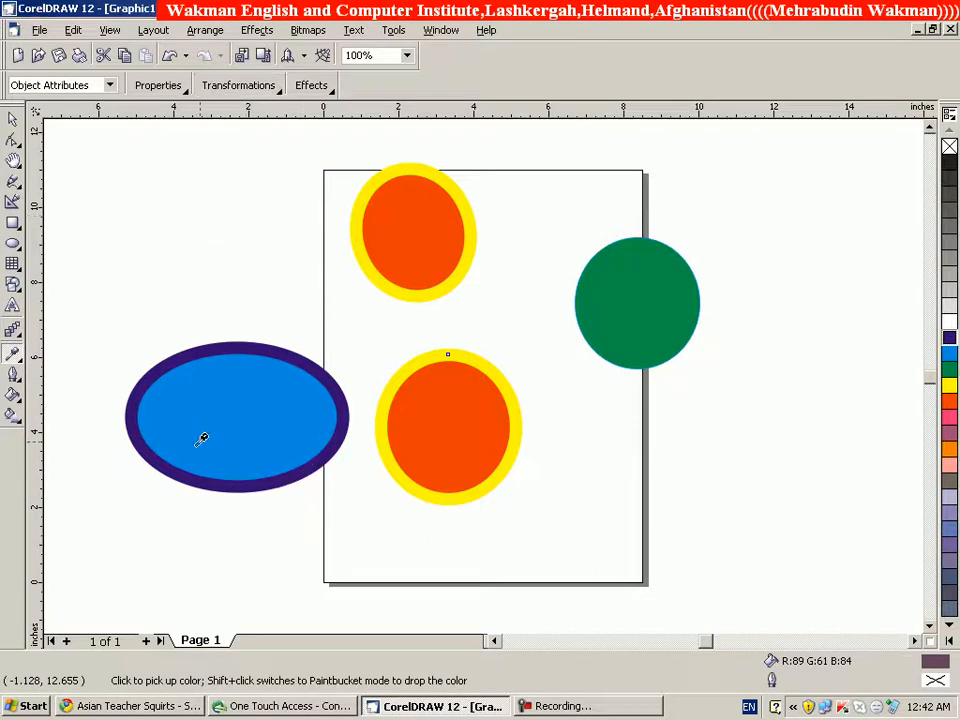
pyautogui.click(422, 282)
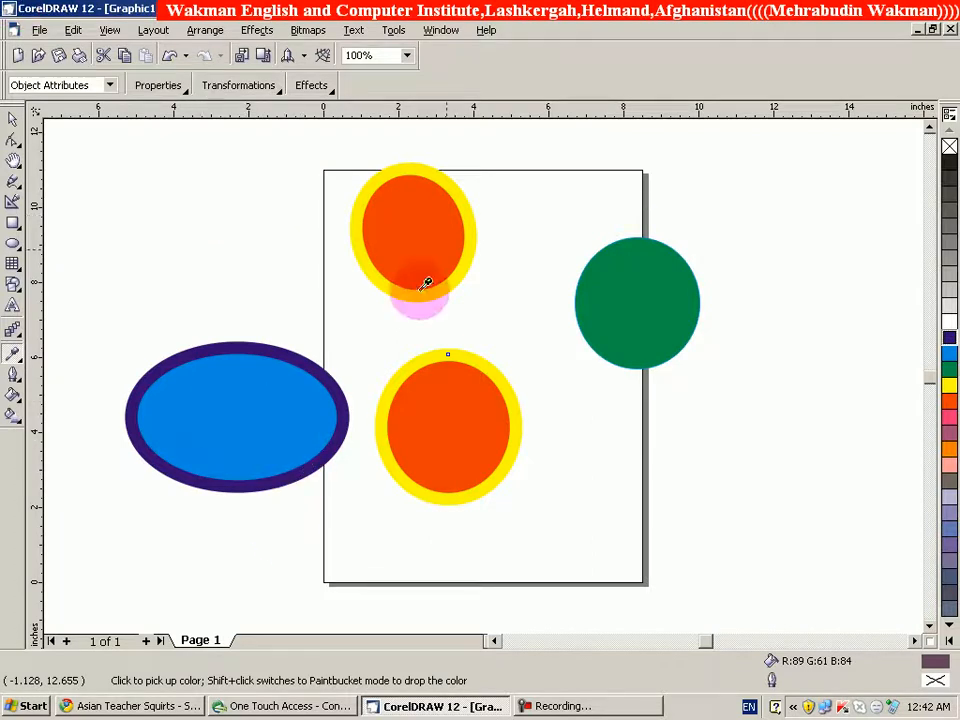
pyautogui.click(427, 222)
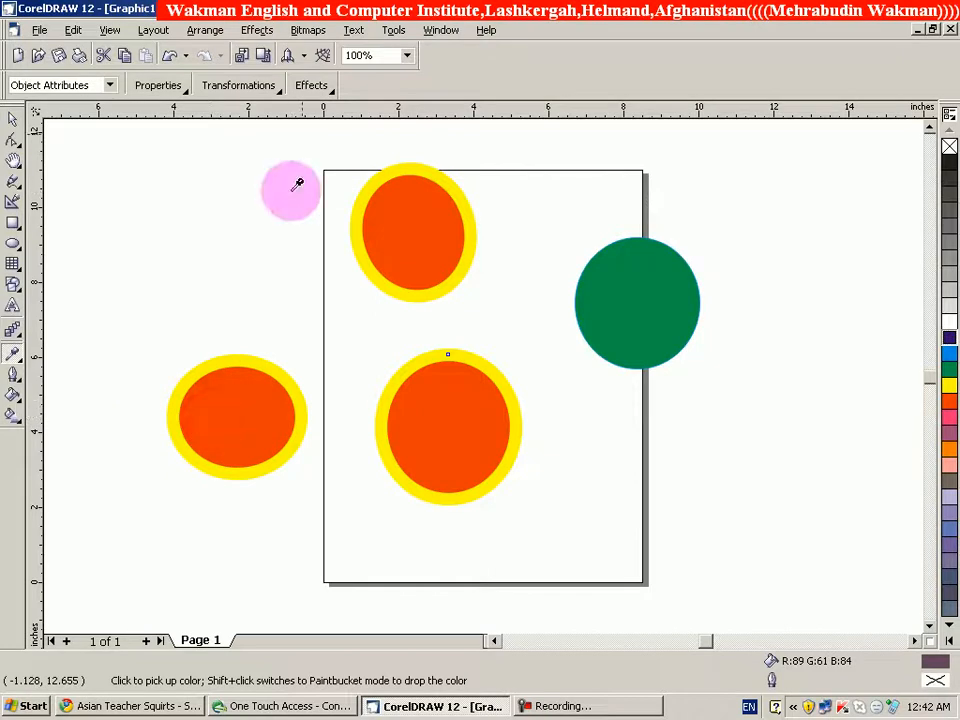
# - Exclude Size from the copied transformations and include Rotation instead
pyautogui.click(281, 95)
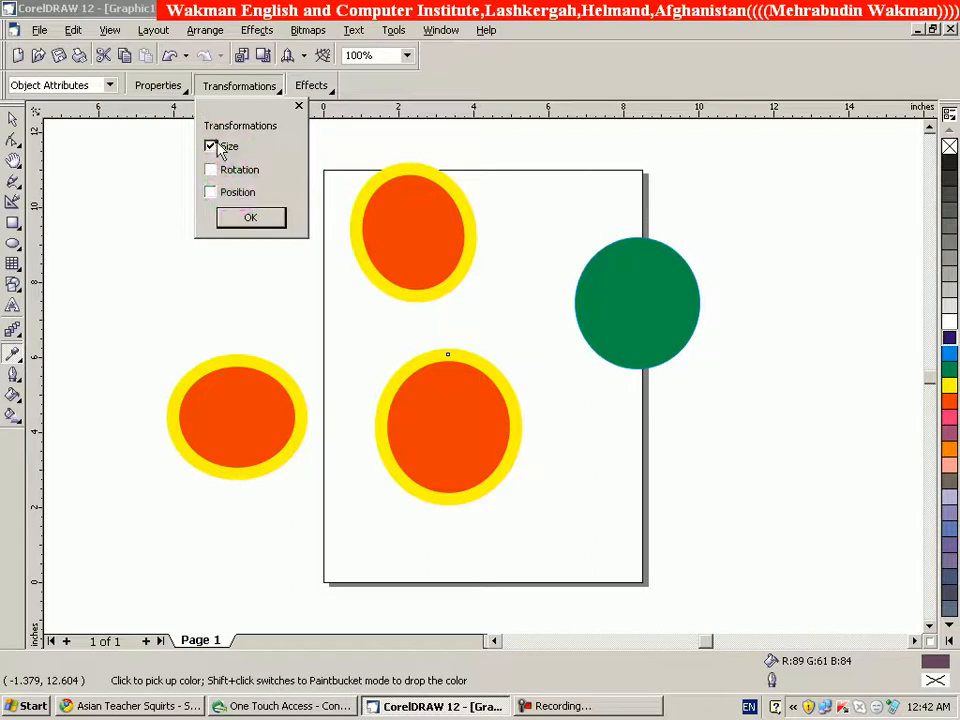
pyautogui.click(213, 146)
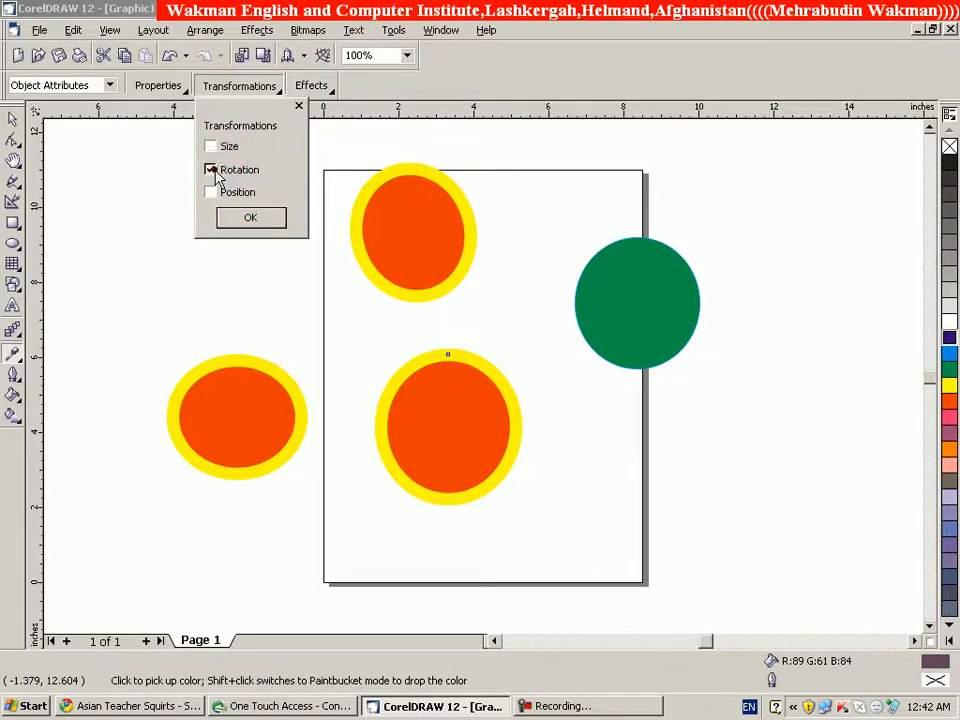
pyautogui.click(214, 172)
pyautogui.click(252, 219)
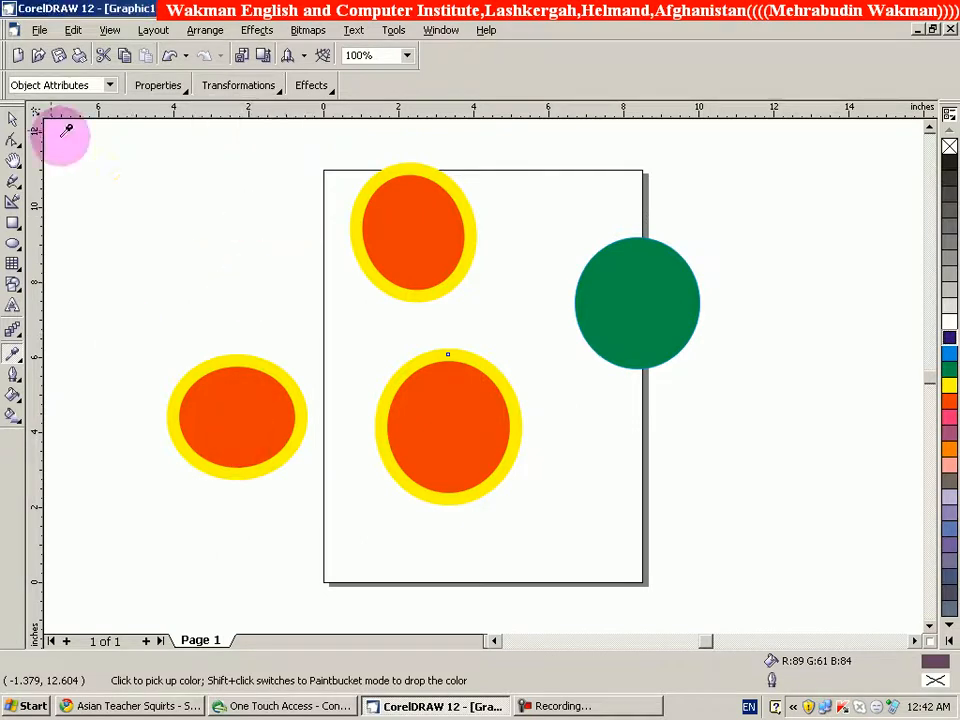
# - Rotate the upper orange ellipse counterclockwise to an angle of about 20.7 degrees and deselect it
pyautogui.click(12, 120)
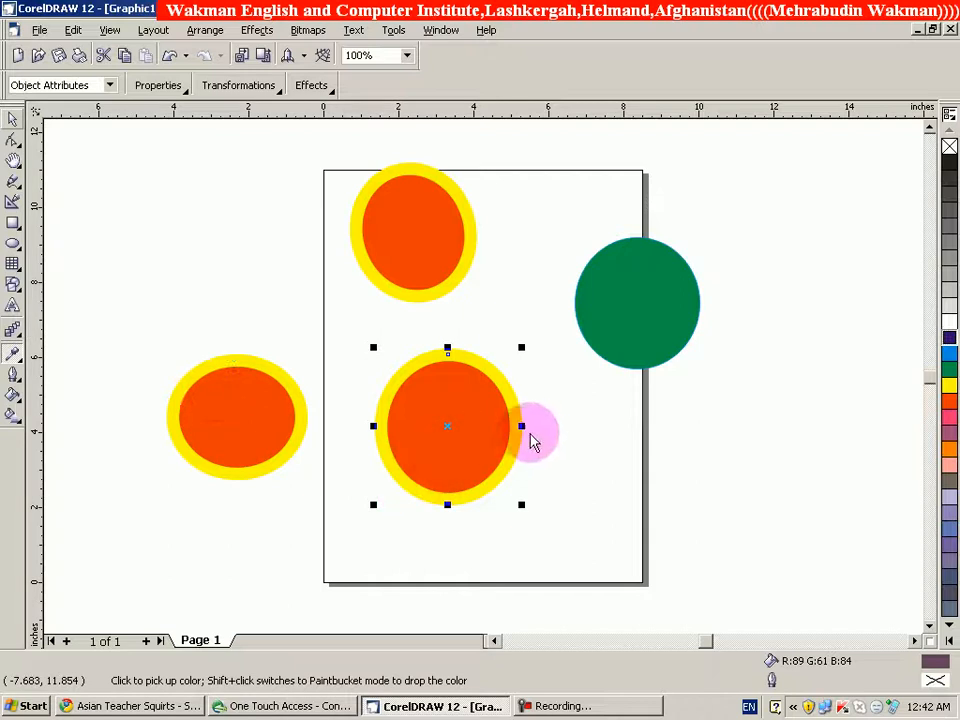
pyautogui.press('space')
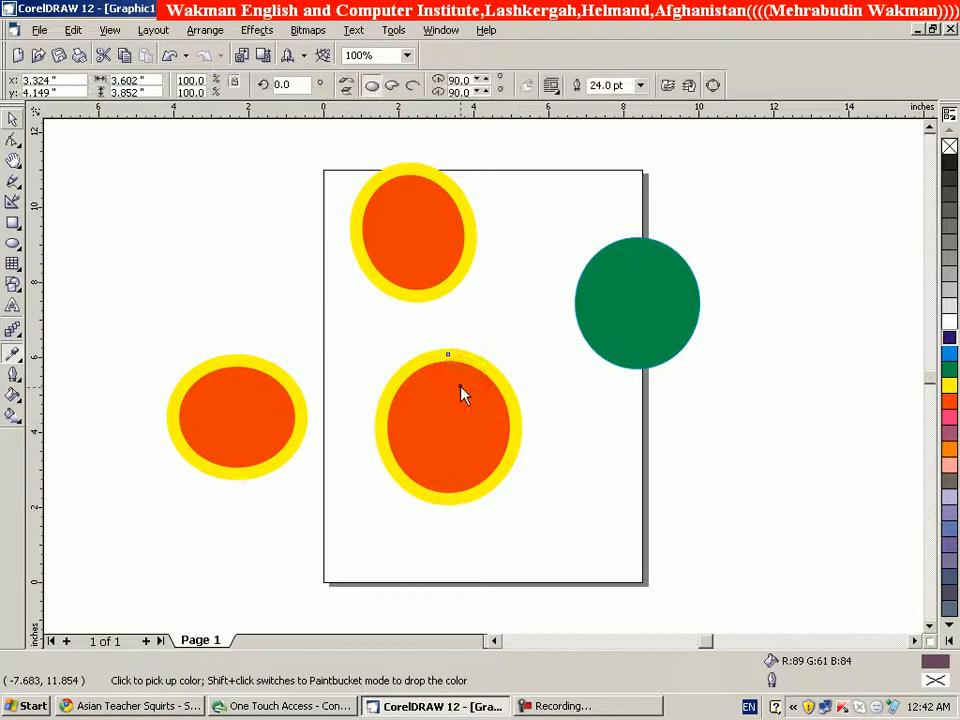
pyautogui.press('space')
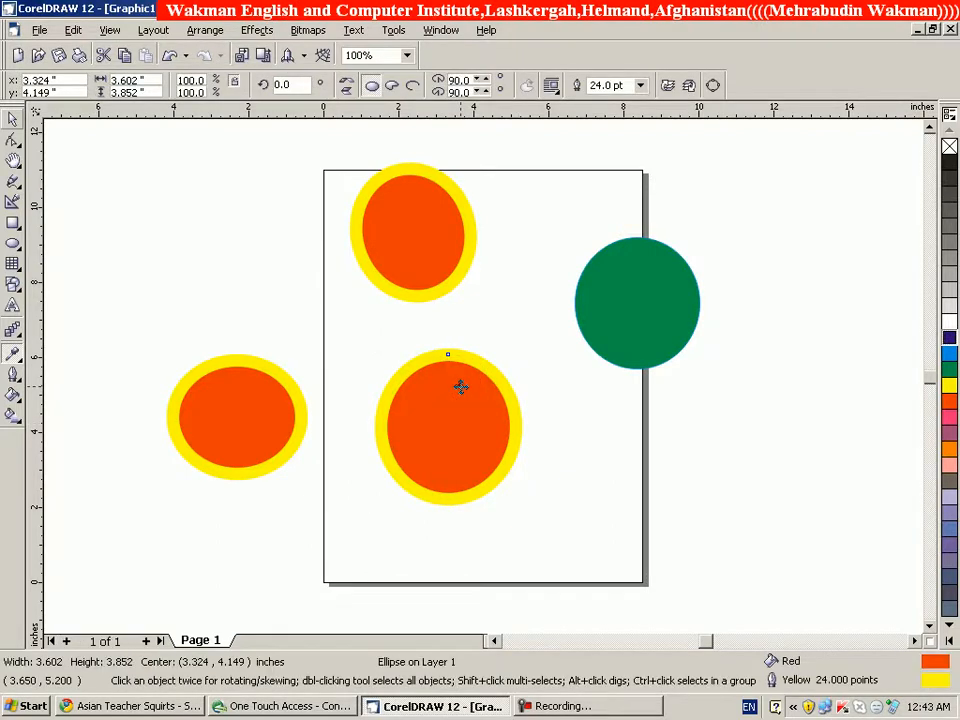
pyautogui.click(459, 388)
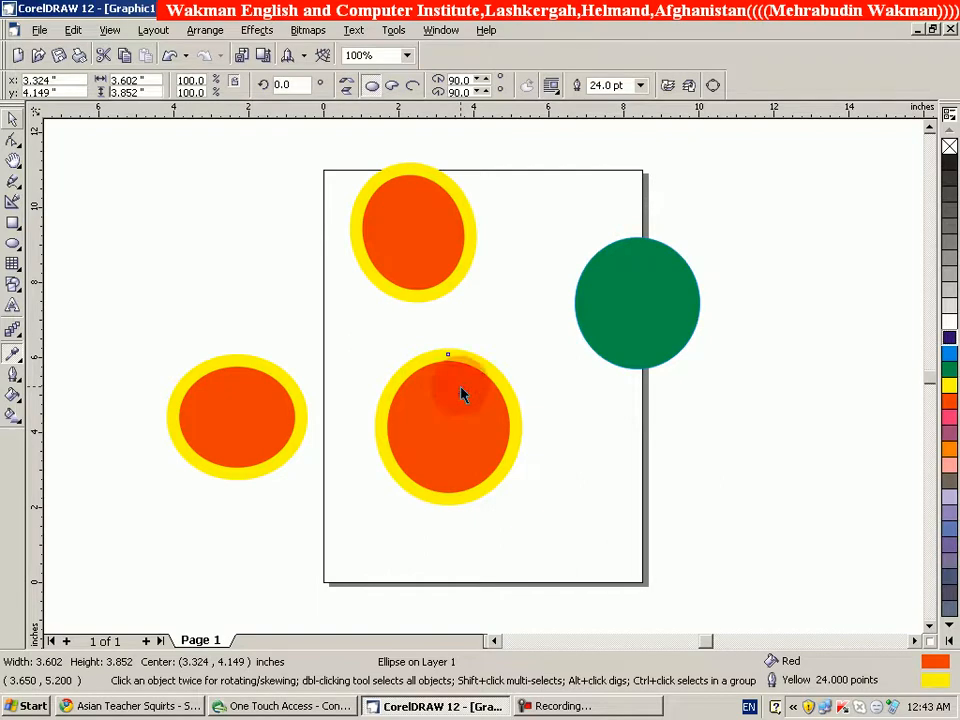
pyautogui.click(407, 262)
pyautogui.click(350, 161)
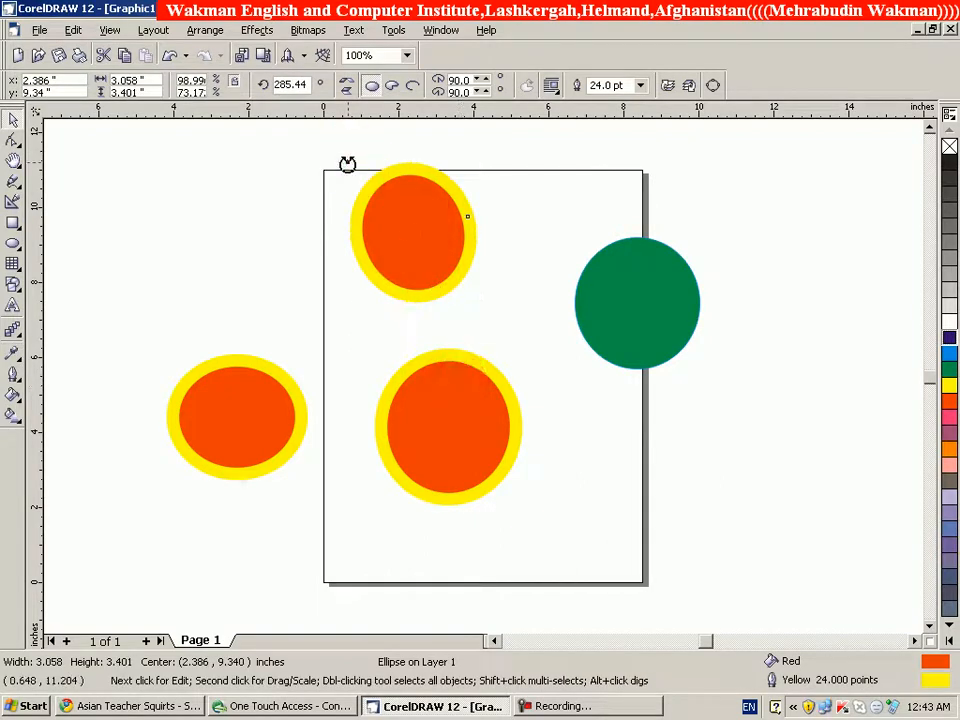
pyautogui.moveTo(347, 162); pyautogui.dragTo(332, 328)
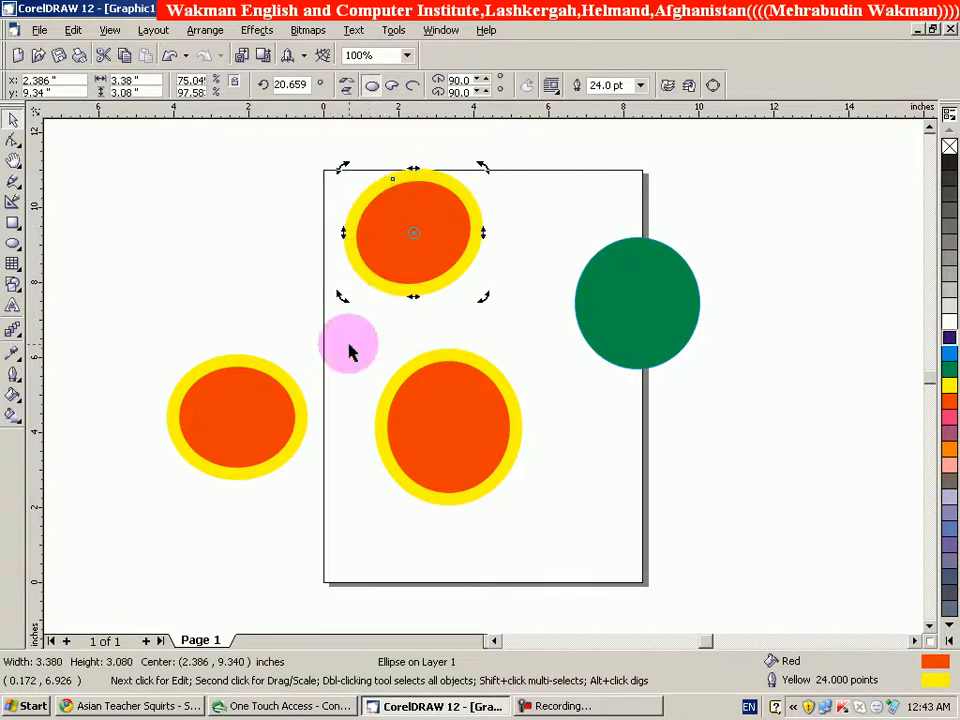
pyautogui.click(13, 121)
pyautogui.click(384, 386)
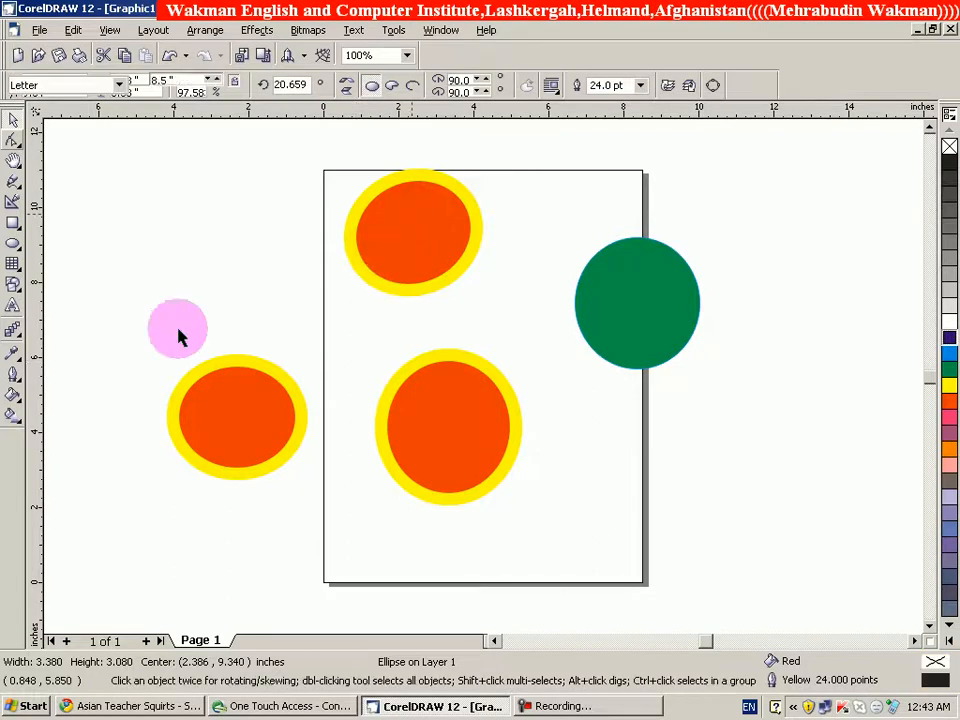
# - Copy the upper ellipse's rotation to the orange ellipse left of the page with the Eyedropper, keeping only Rotation among the transformations
pyautogui.click(14, 358)
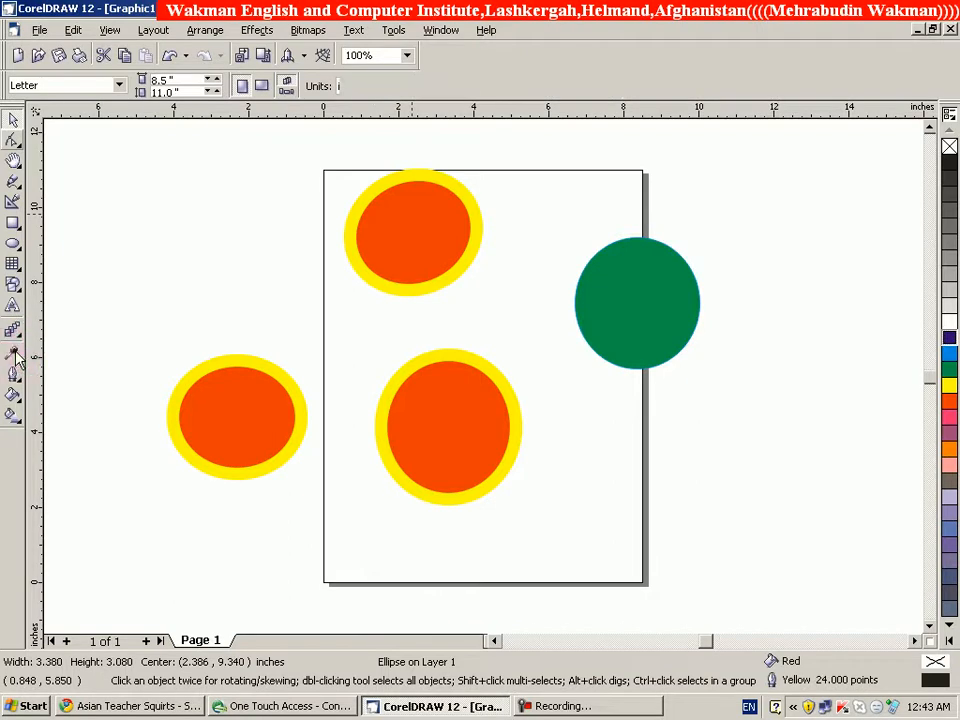
pyautogui.click(14, 358)
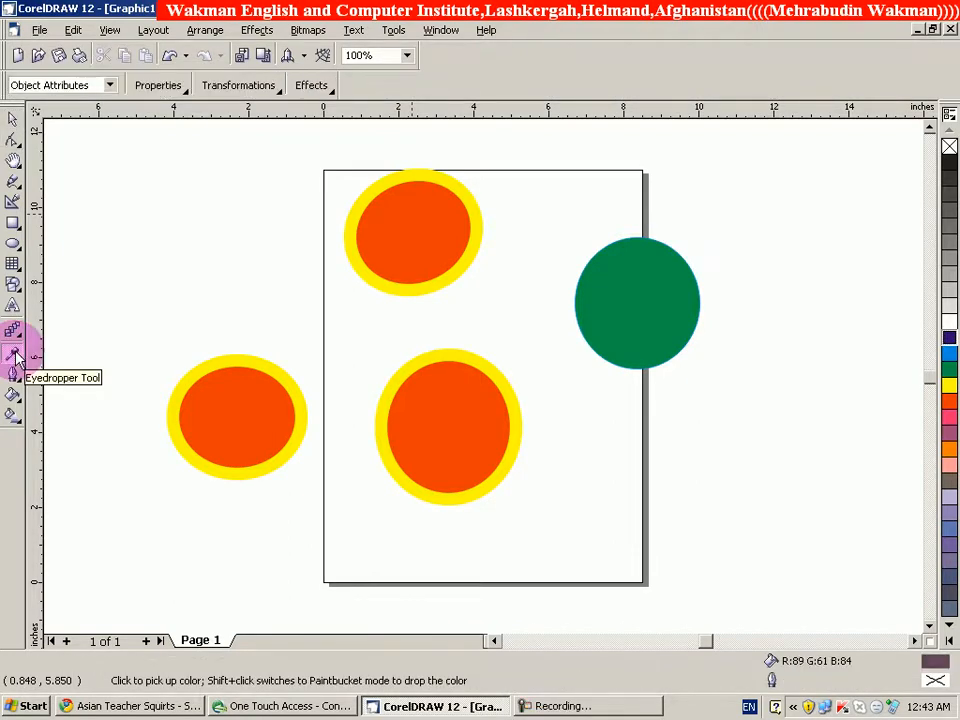
pyautogui.click(282, 94)
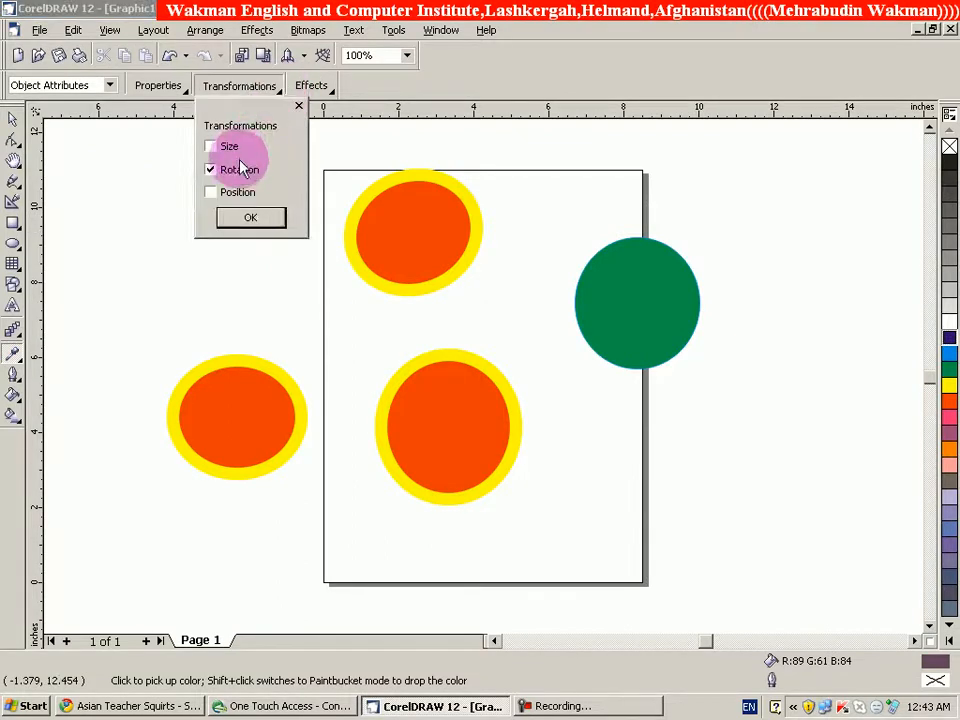
pyautogui.click(246, 217)
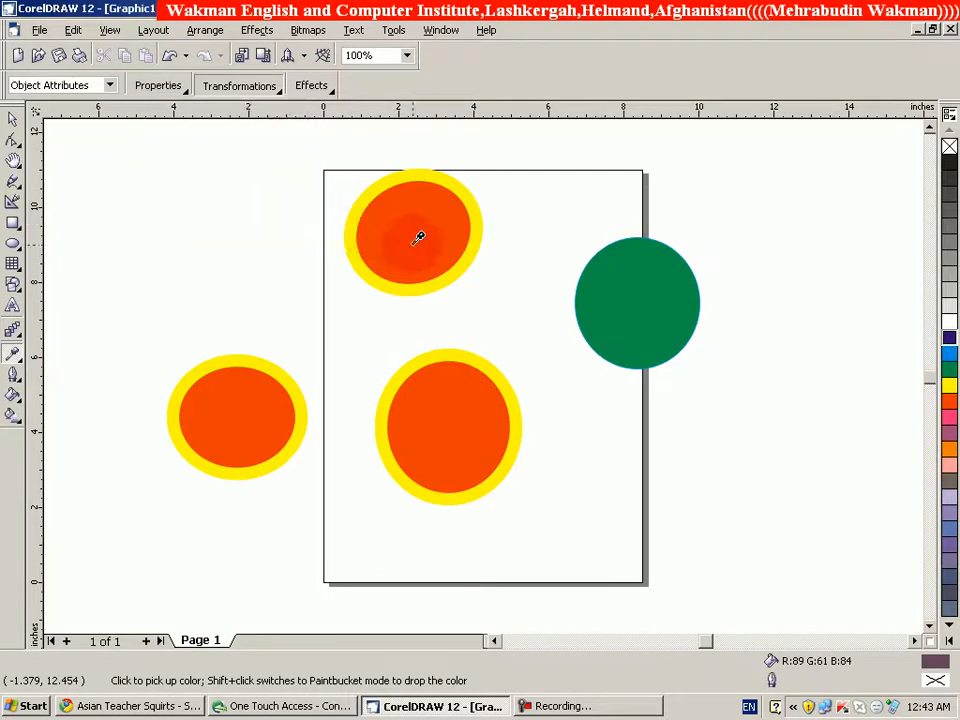
pyautogui.keyDown('shift'); pyautogui.click(247, 418); pyautogui.keyUp('shift')
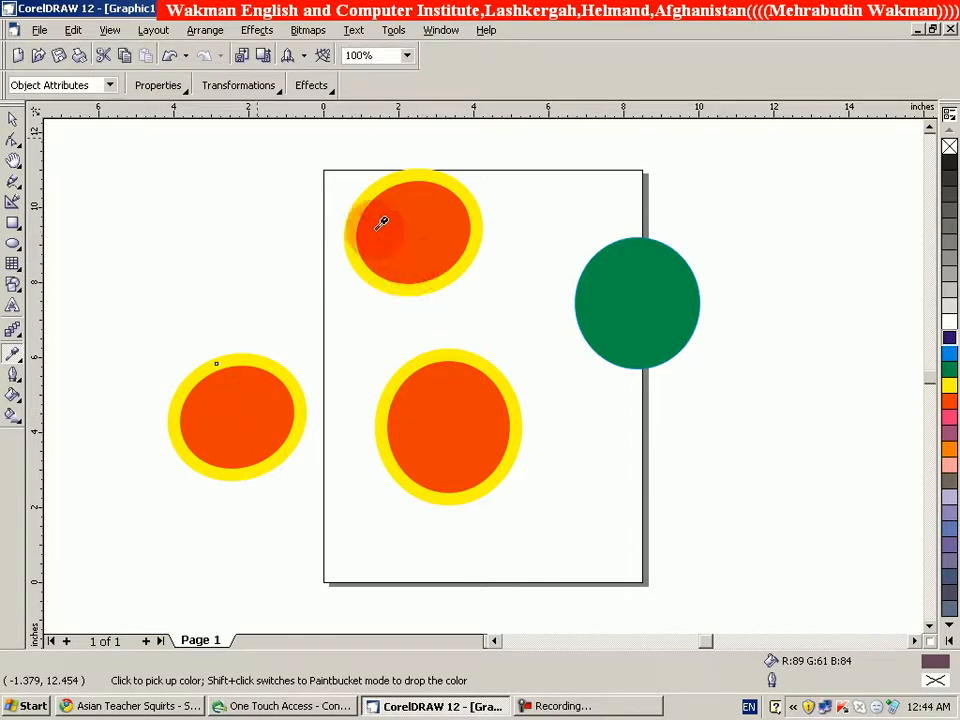
# - Exclude Rotation from the copied transformations and include Position instead
pyautogui.click(281, 95)
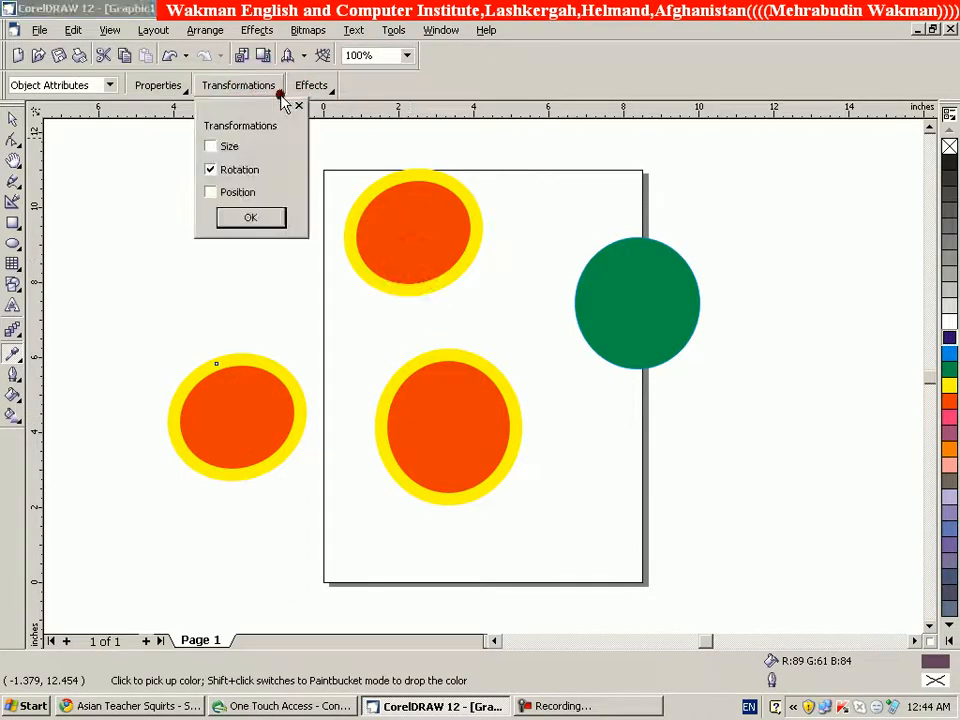
pyautogui.moveTo(238, 195); pyautogui.dragTo(220, 170)
pyautogui.click(214, 171)
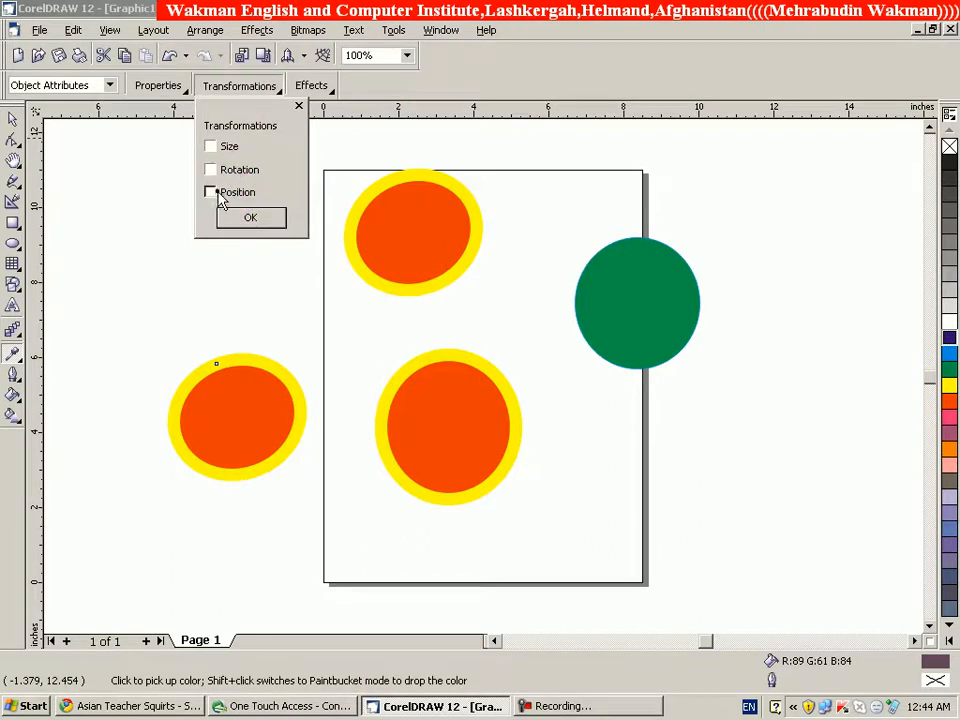
pyautogui.click(214, 193)
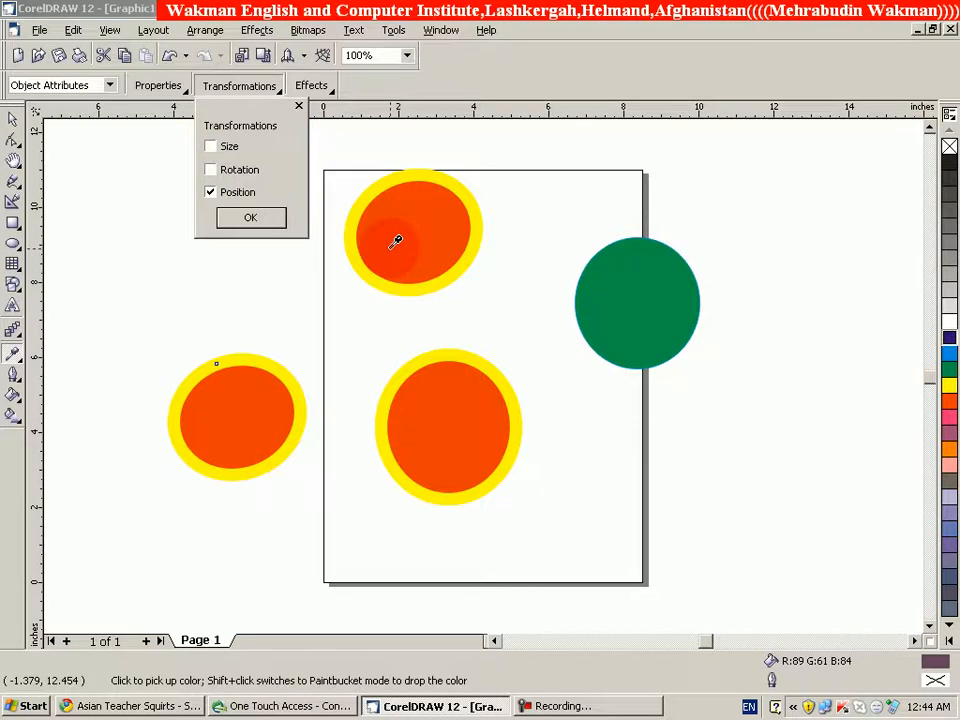
pyautogui.click(258, 222)
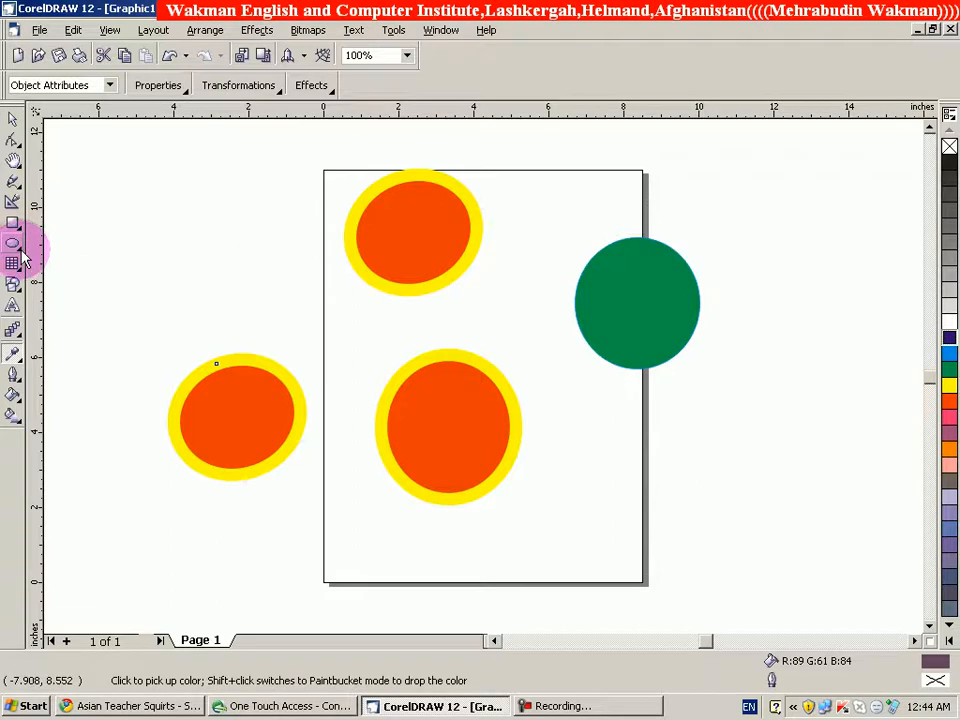
# - Draw a four-pointed star about 3.4 inches wide left of the page and stretch it downward to about 4.2 inches tall
pyautogui.moveTo(14, 283); pyautogui.dragTo(110, 294)
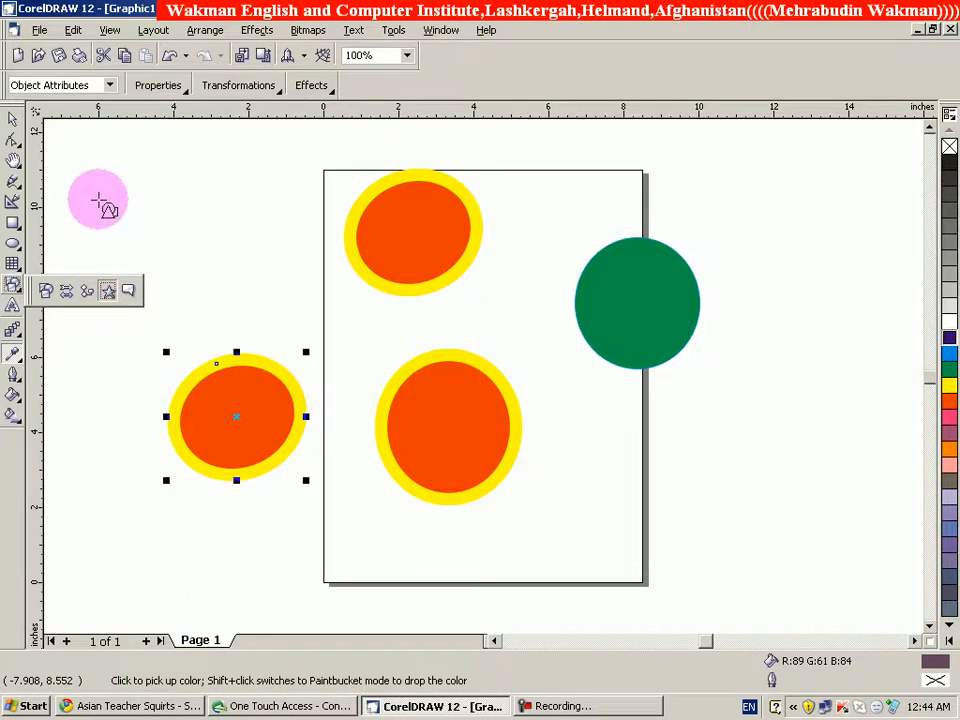
pyautogui.moveTo(94, 190); pyautogui.dragTo(226, 262)
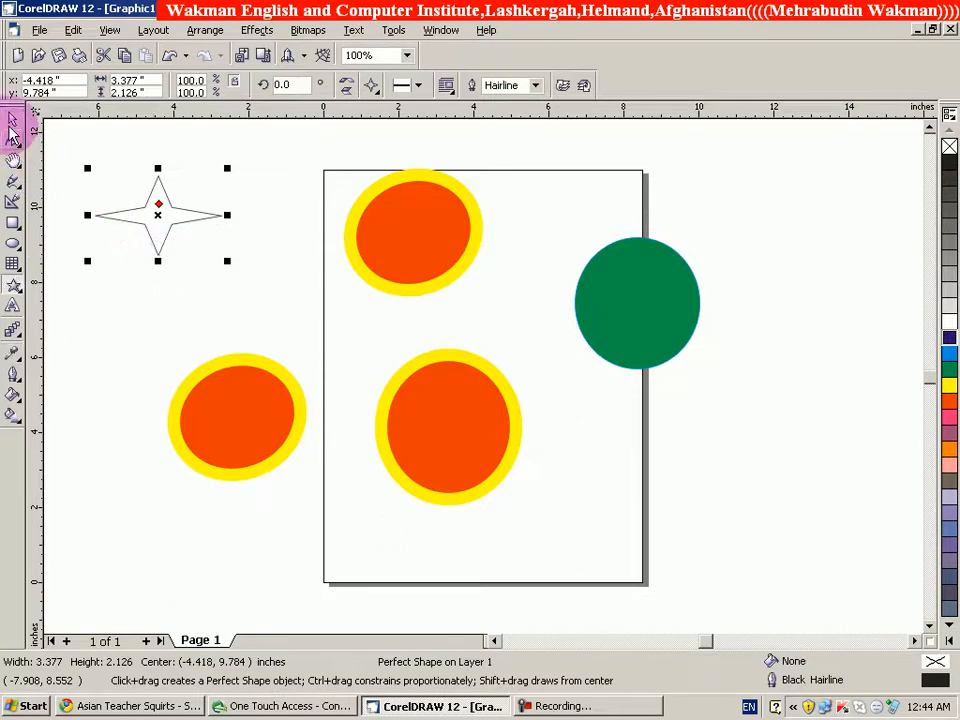
pyautogui.click(11, 119)
pyautogui.click(163, 250)
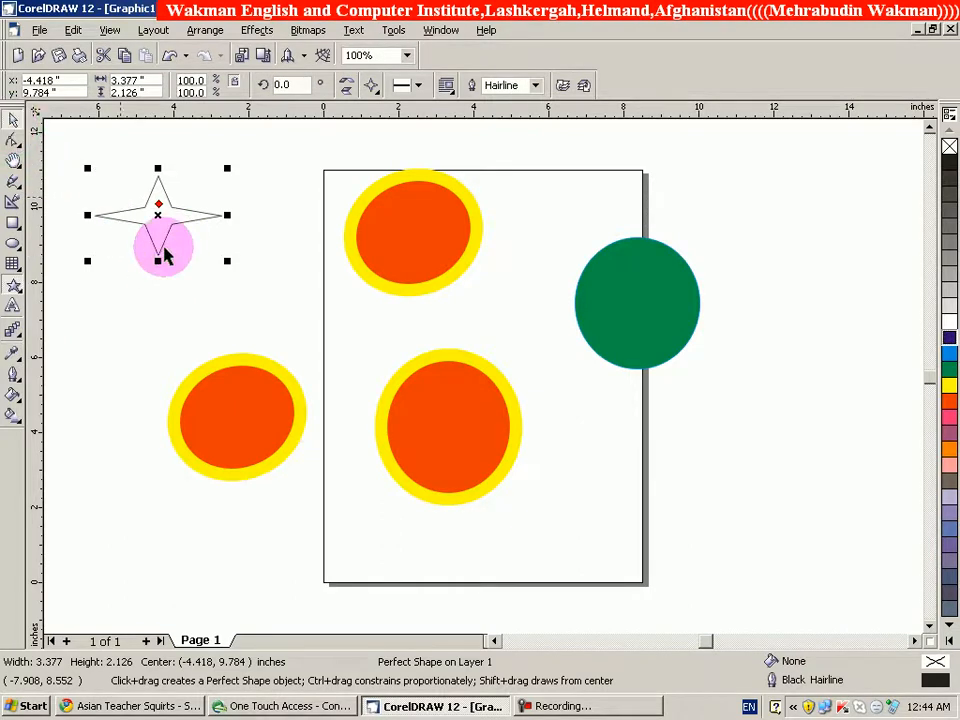
pyautogui.moveTo(160, 261); pyautogui.dragTo(161, 340)
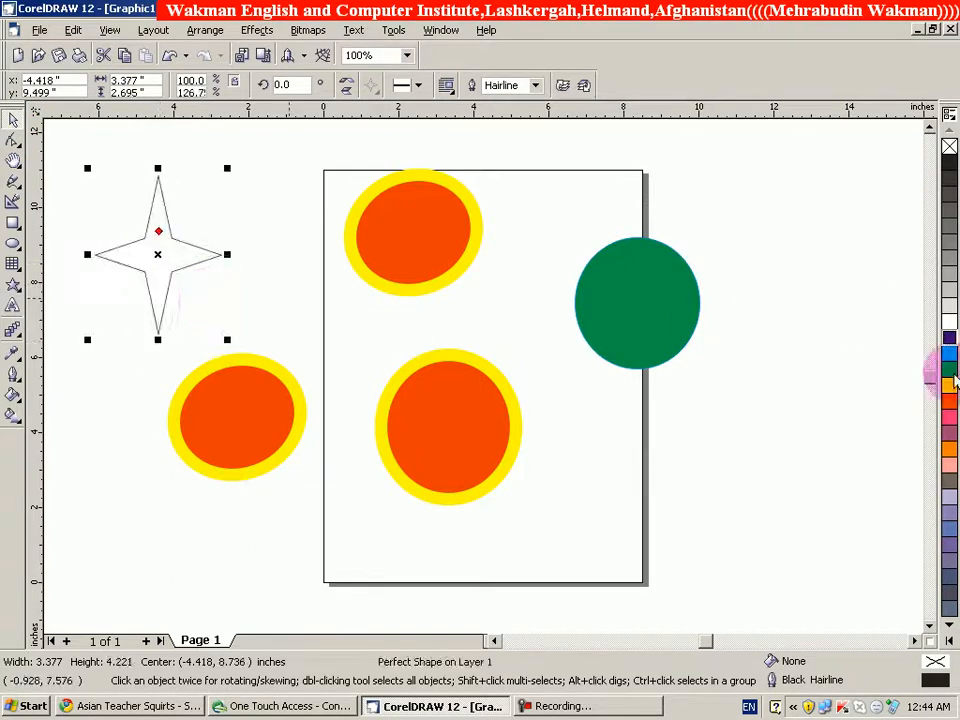
# - Give the star a green outline and an orange fill, then deselect it
pyautogui.rightClick(949, 370)
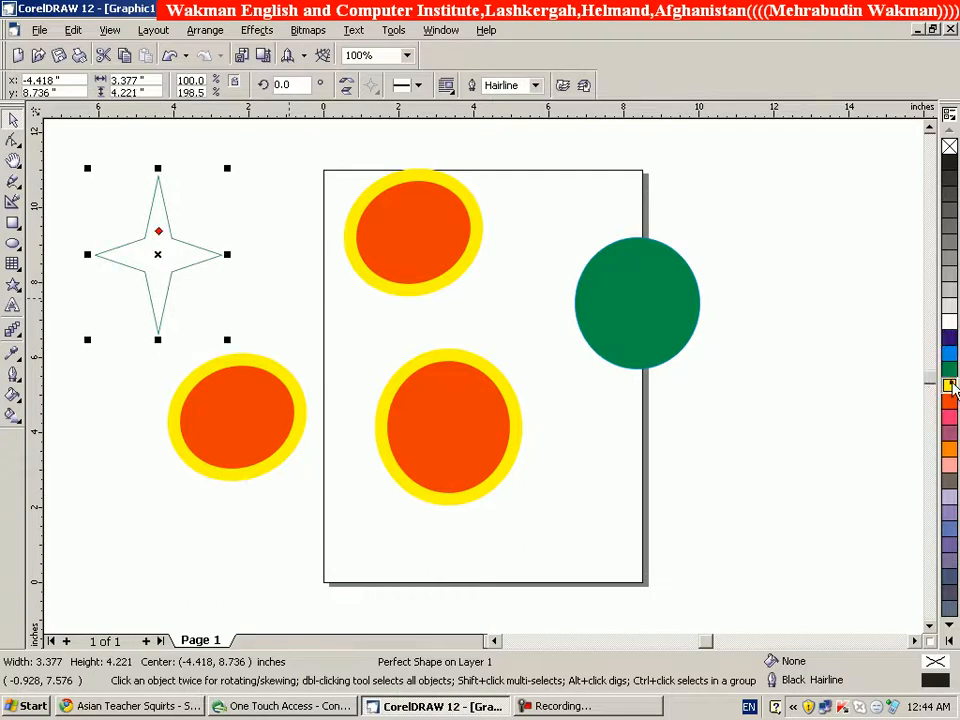
pyautogui.click(950, 385)
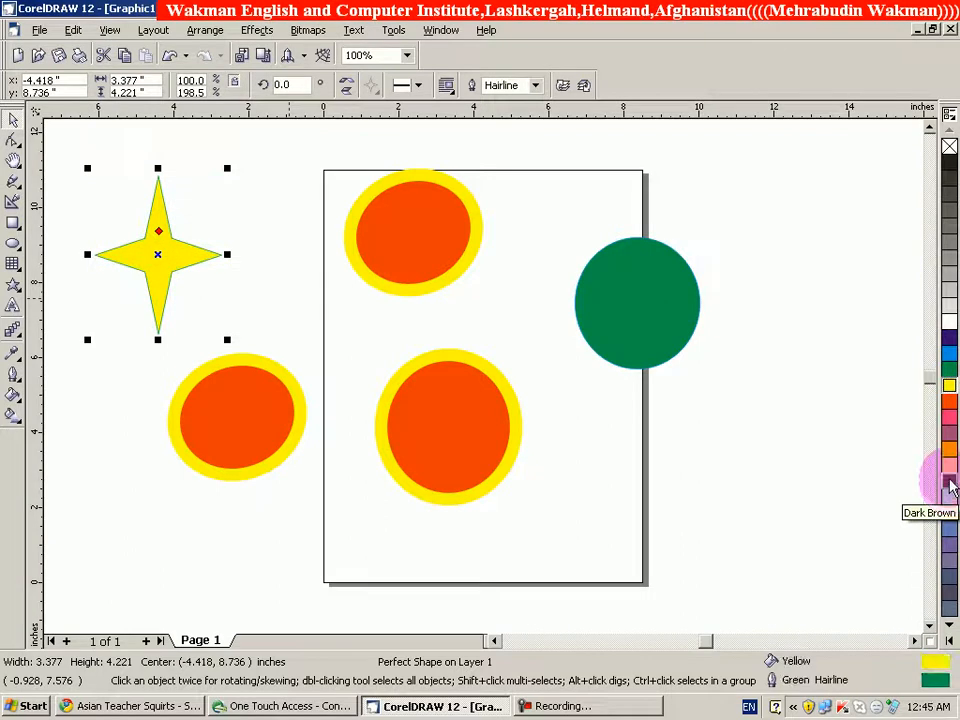
pyautogui.click(949, 449)
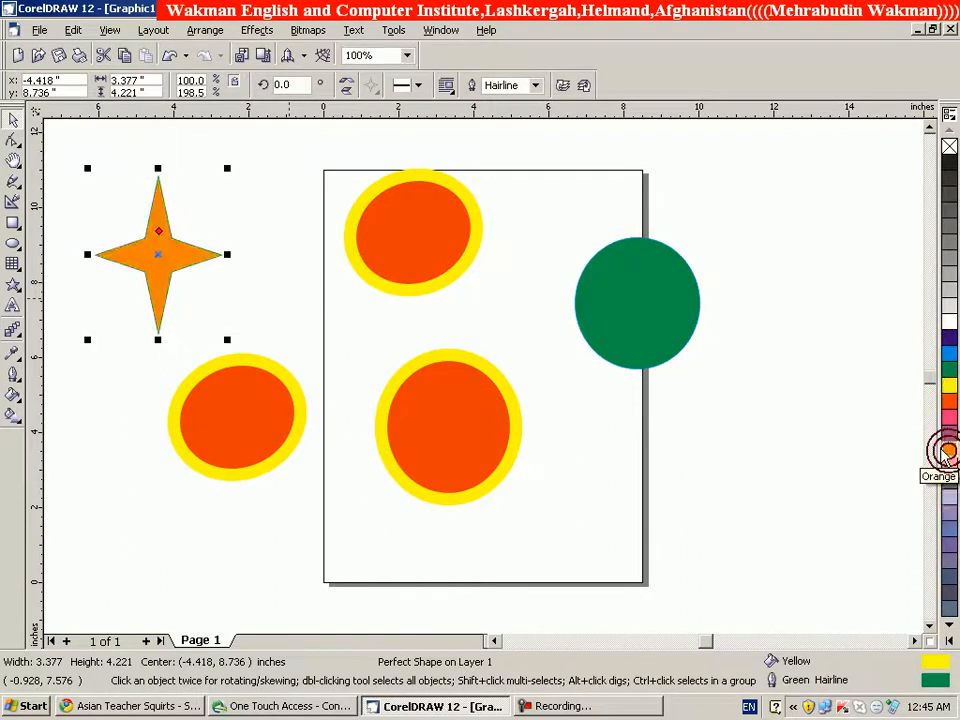
pyautogui.click(265, 139)
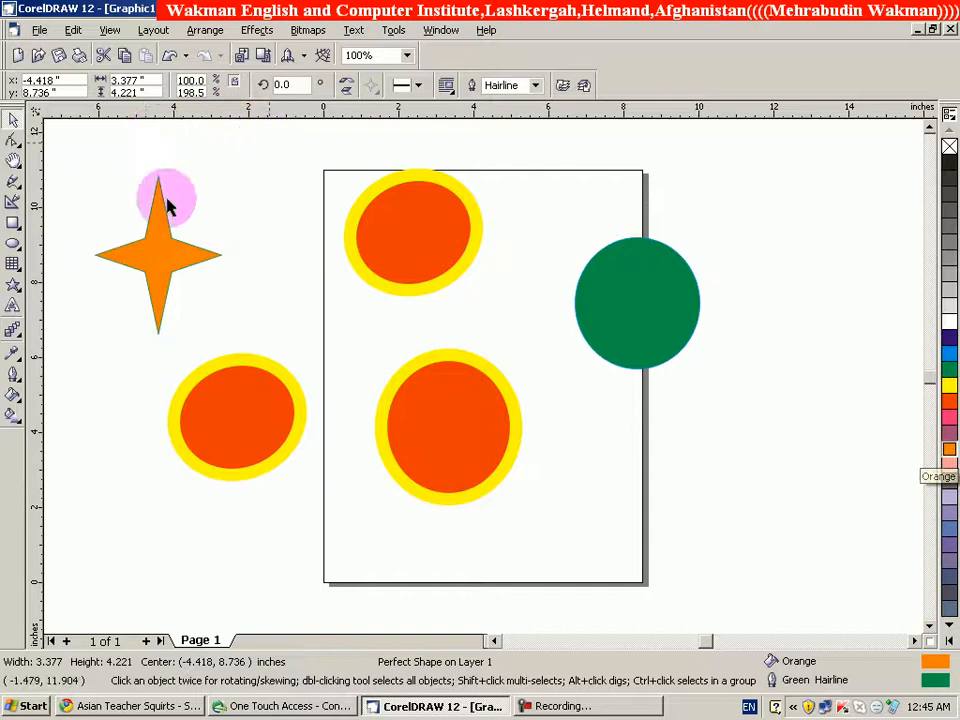
# - Copy the upper ellipse's position, fill and outline to the four-pointed star with the Eyedropper
pyautogui.click(17, 367)
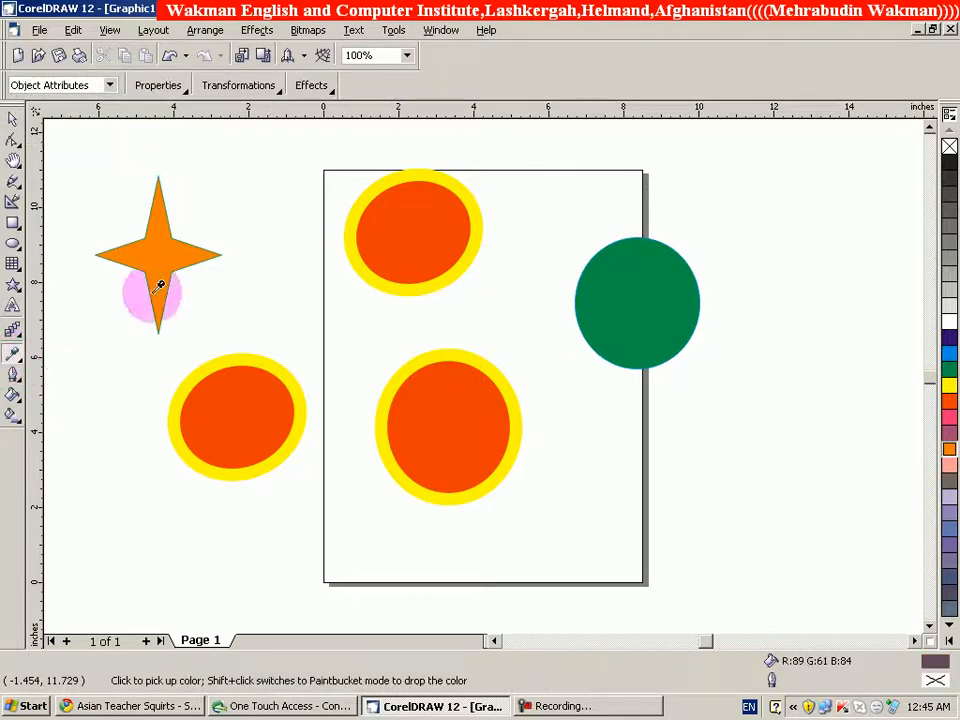
pyautogui.click(280, 94)
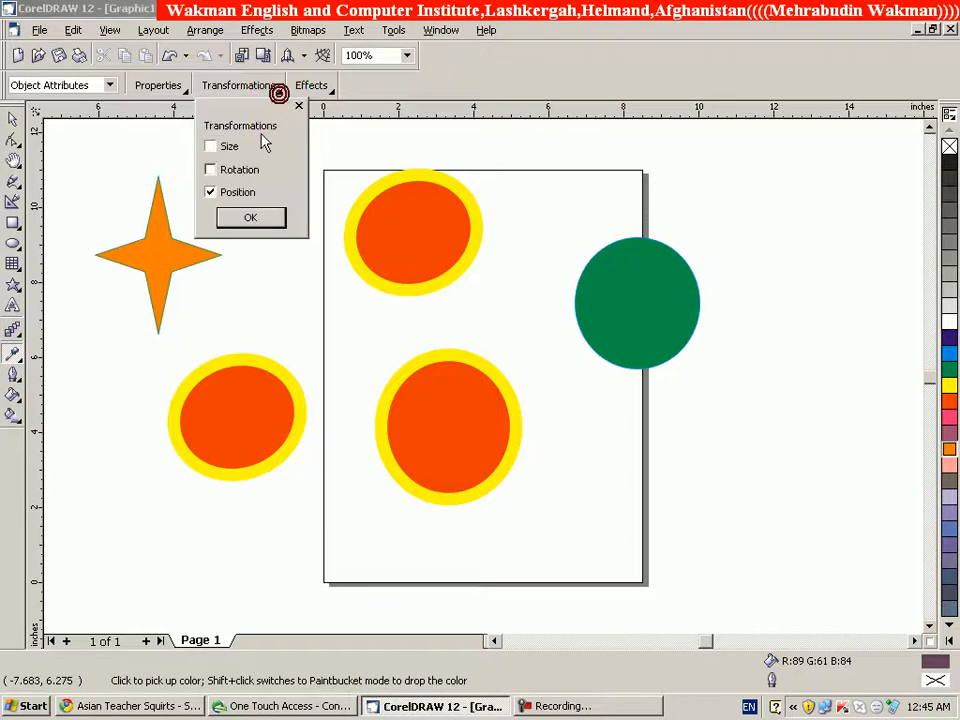
pyautogui.click(250, 216)
pyautogui.click(427, 242)
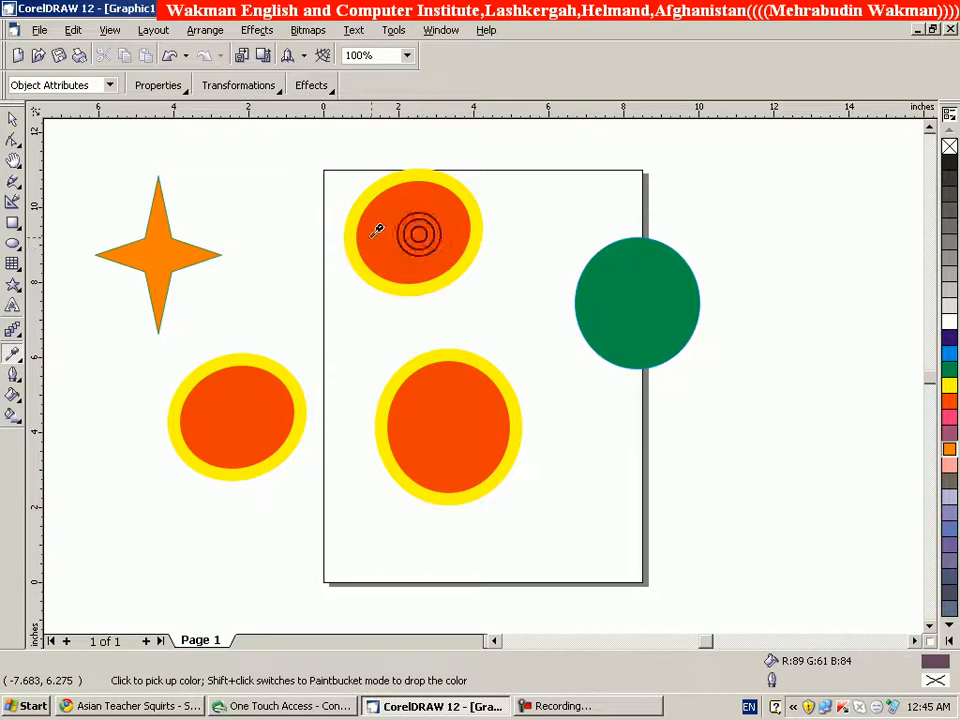
pyautogui.keyDown('shift'); pyautogui.click(149, 244); pyautogui.keyUp('shift')
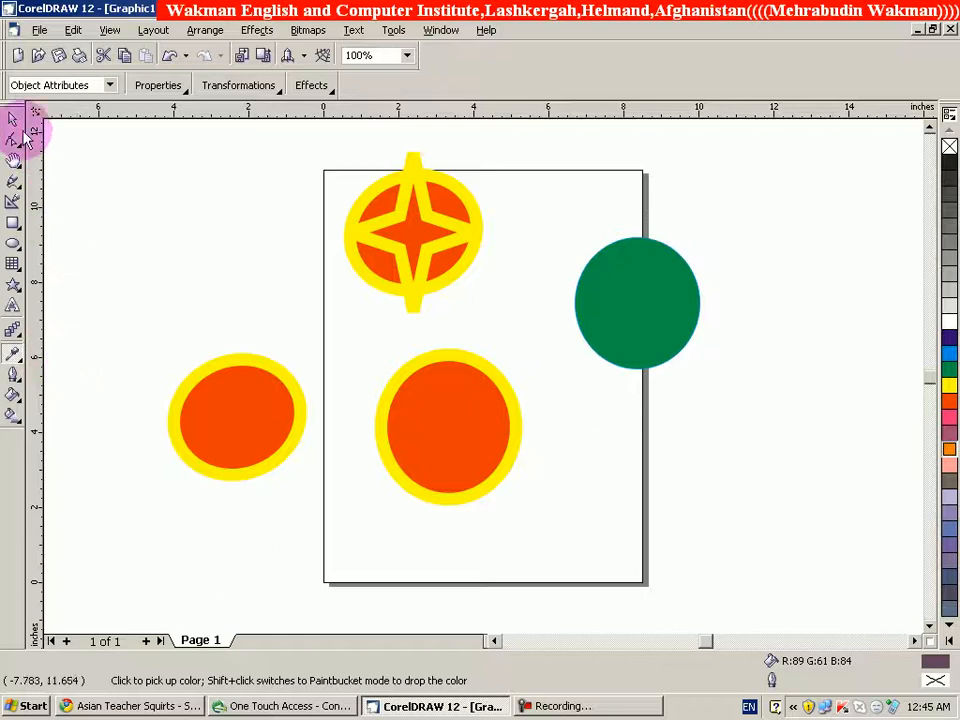
# - Move the star off the upper ellipse to the empty area beside the page's left edge and deselect it
pyautogui.click(341, 233)
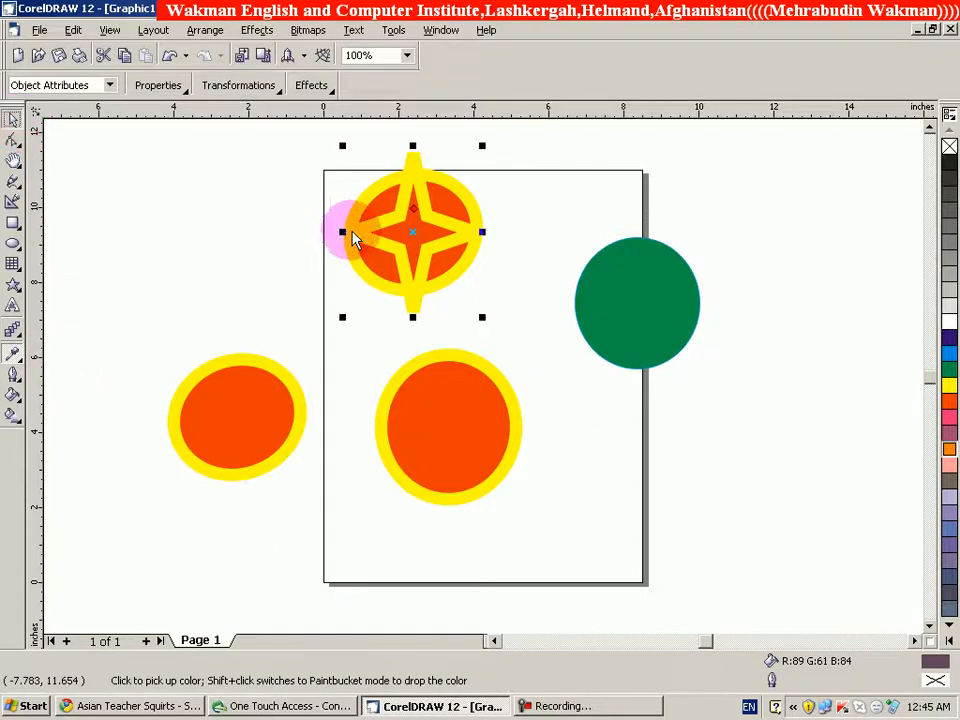
pyautogui.moveTo(366, 232)
pyautogui.mouseDown()
pyautogui.moveTo(259, 257)
pyautogui.moveTo(355, 258)
pyautogui.mouseUp()
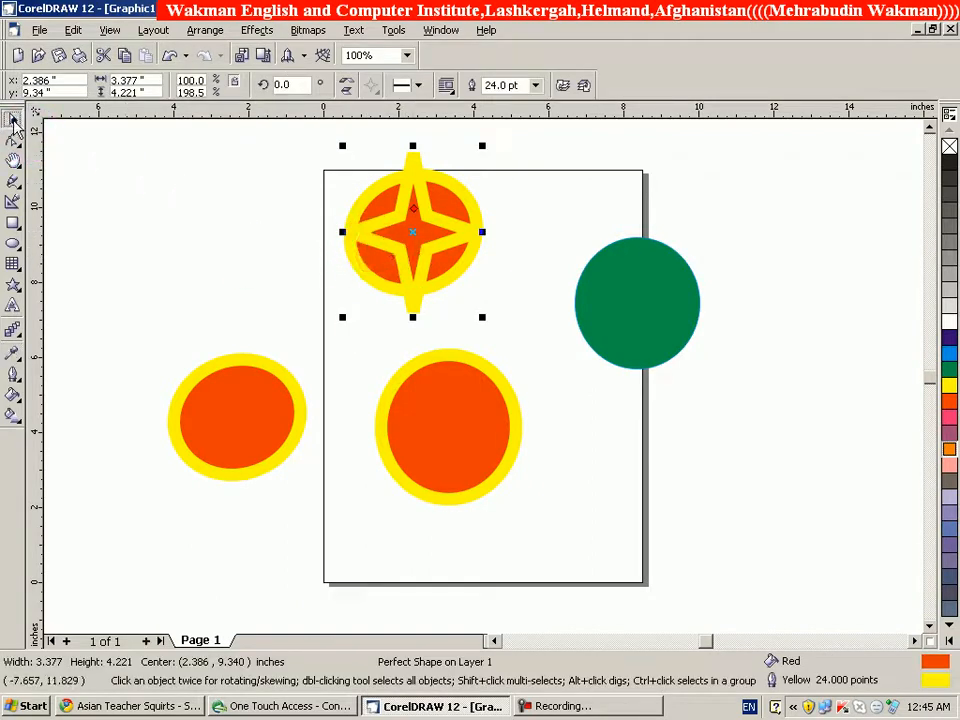
pyautogui.moveTo(398, 215); pyautogui.dragTo(257, 255)
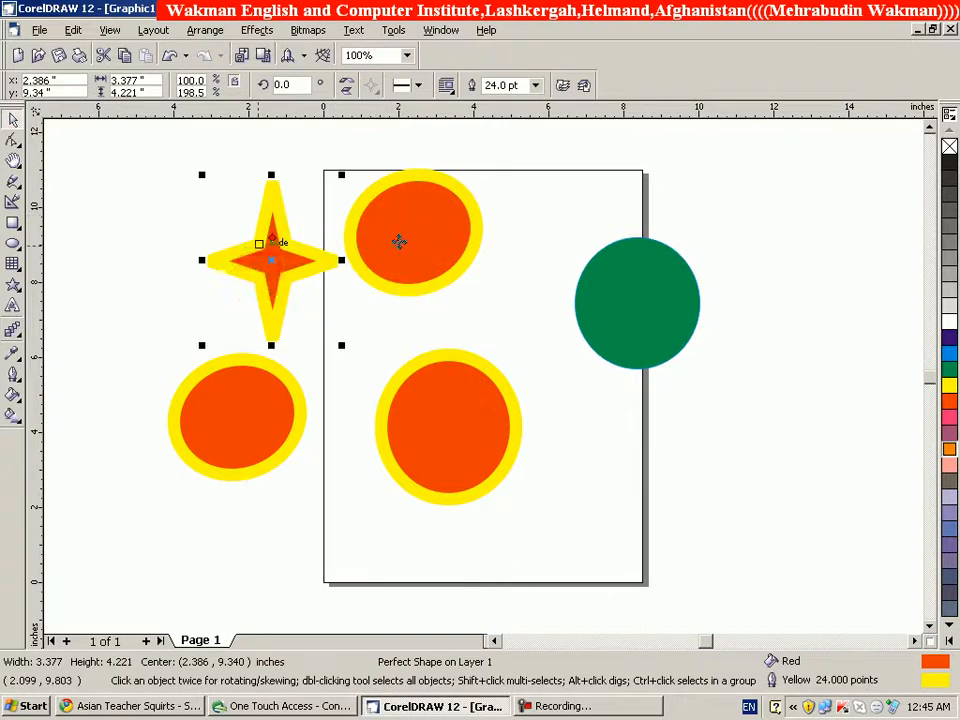
pyautogui.click(500, 325)
pyautogui.click(90, 258)
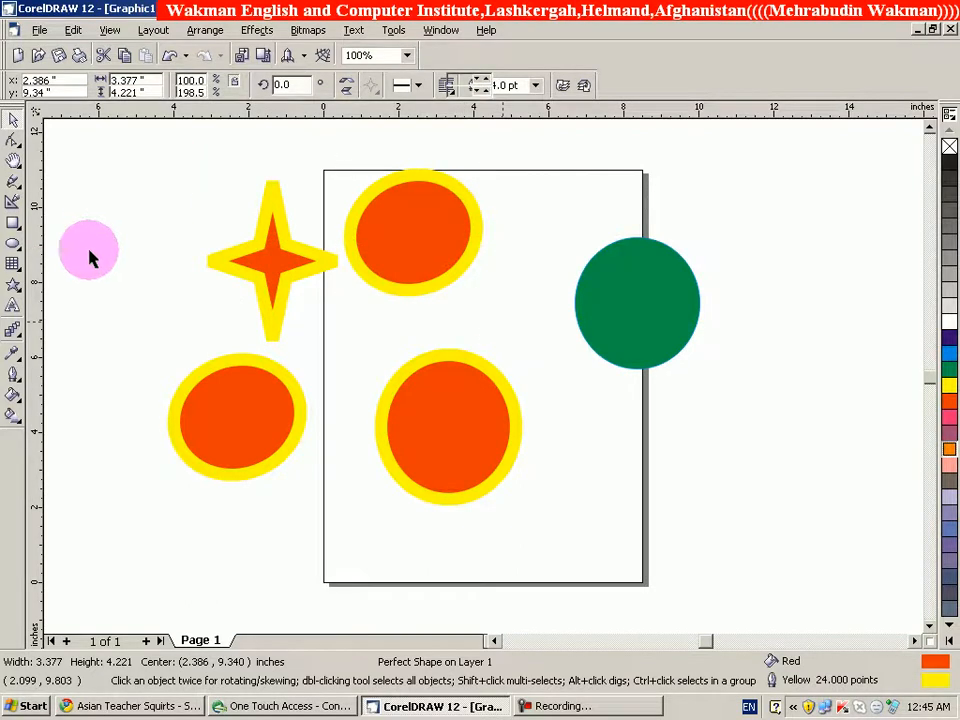
# - Include Drop Shadow among the effects that the Eyedropper copies
pyautogui.click(19, 357)
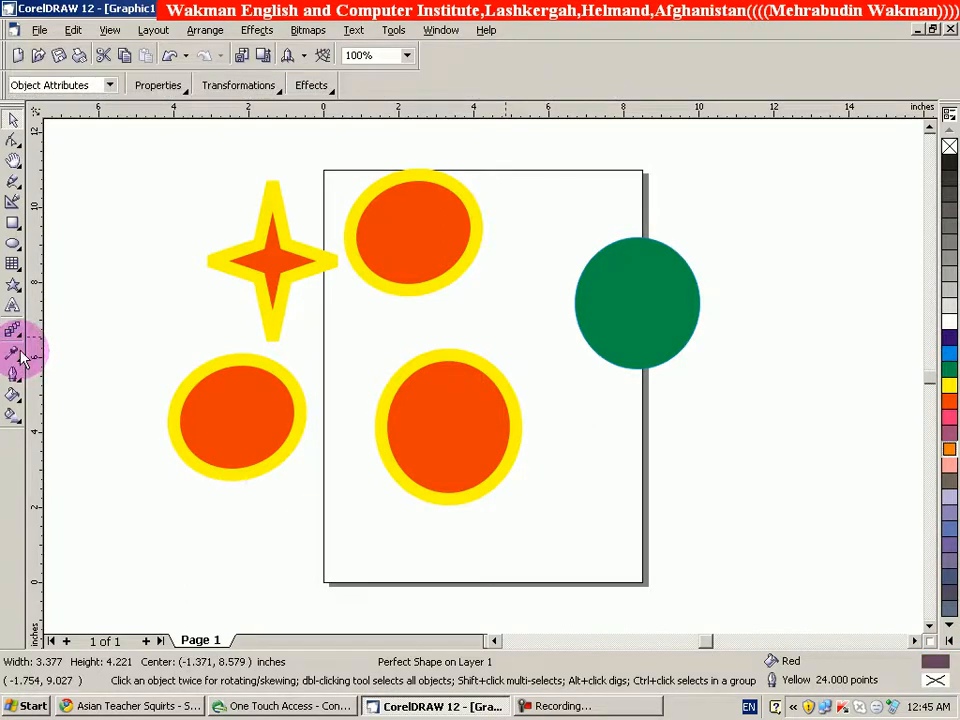
pyautogui.click(336, 93)
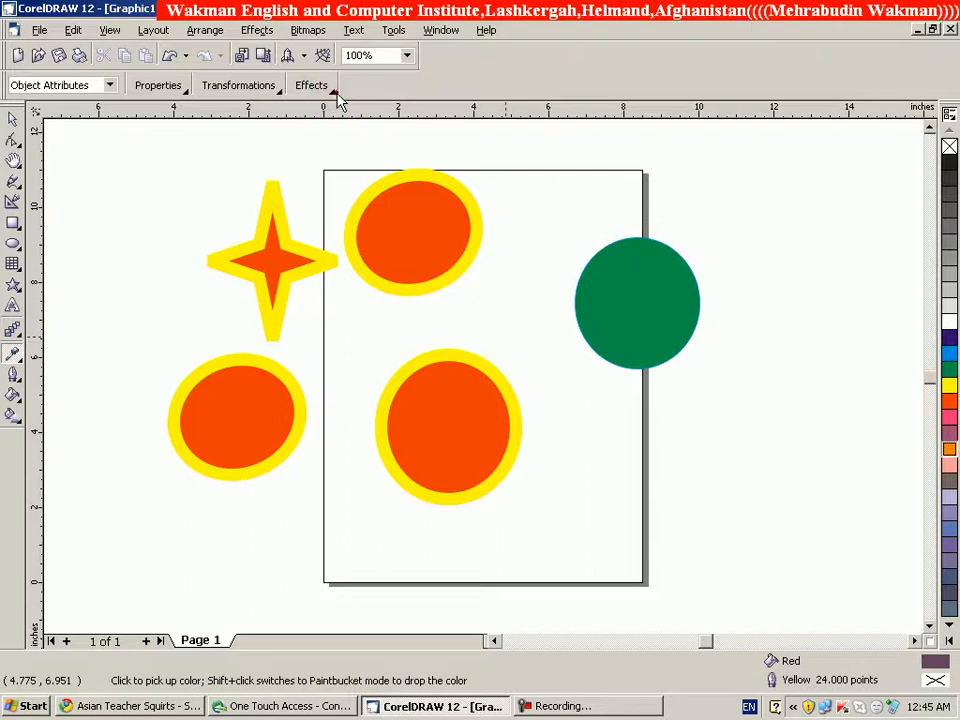
pyautogui.click(336, 93)
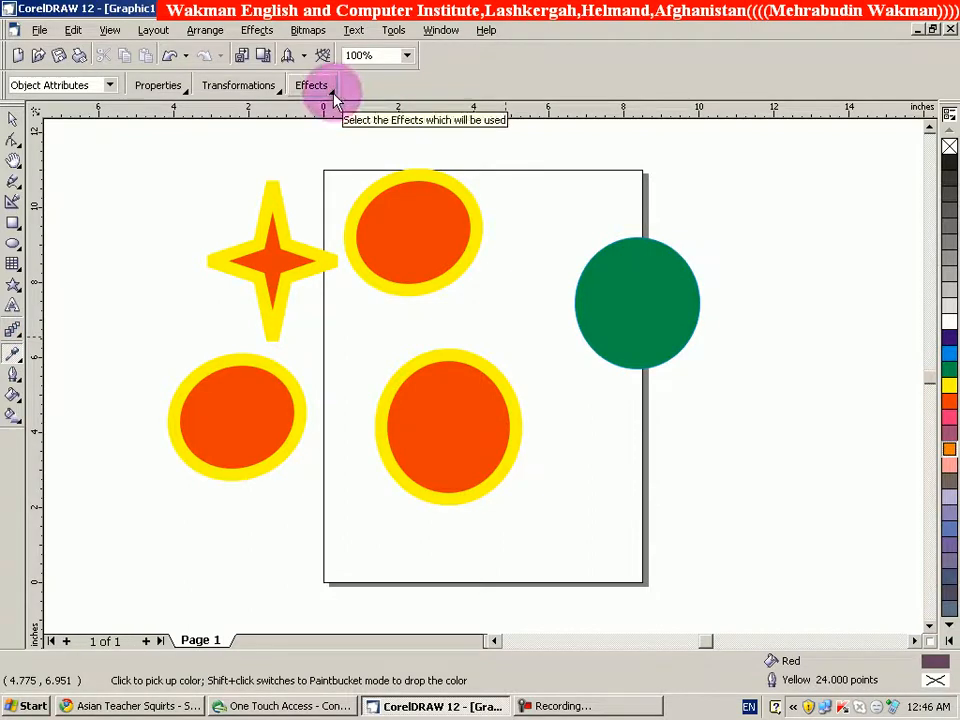
pyautogui.click(336, 93)
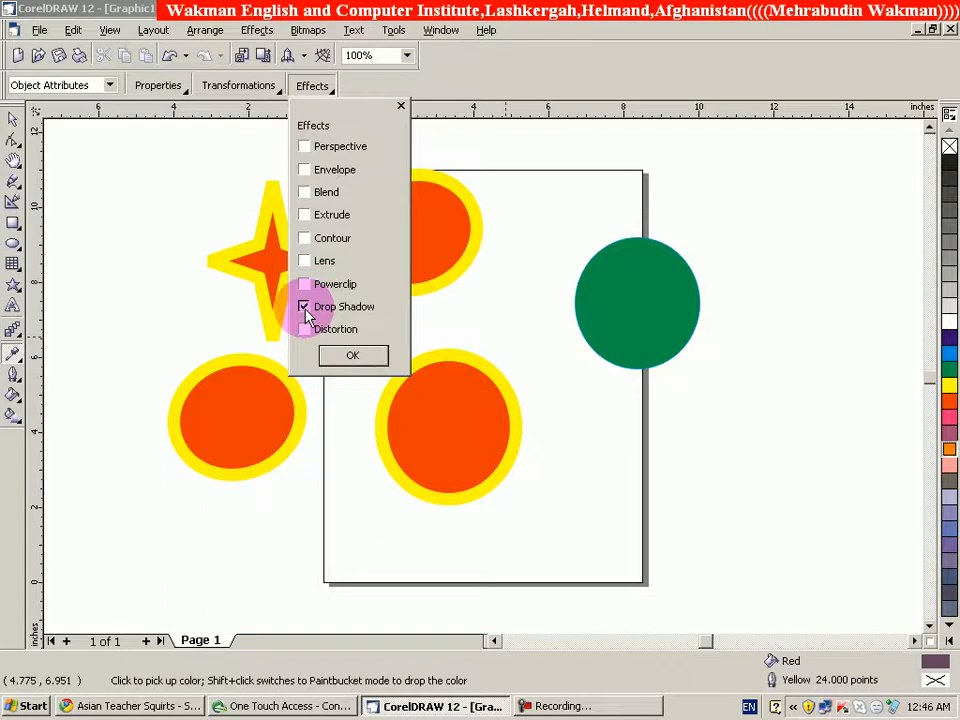
pyautogui.click(335, 358)
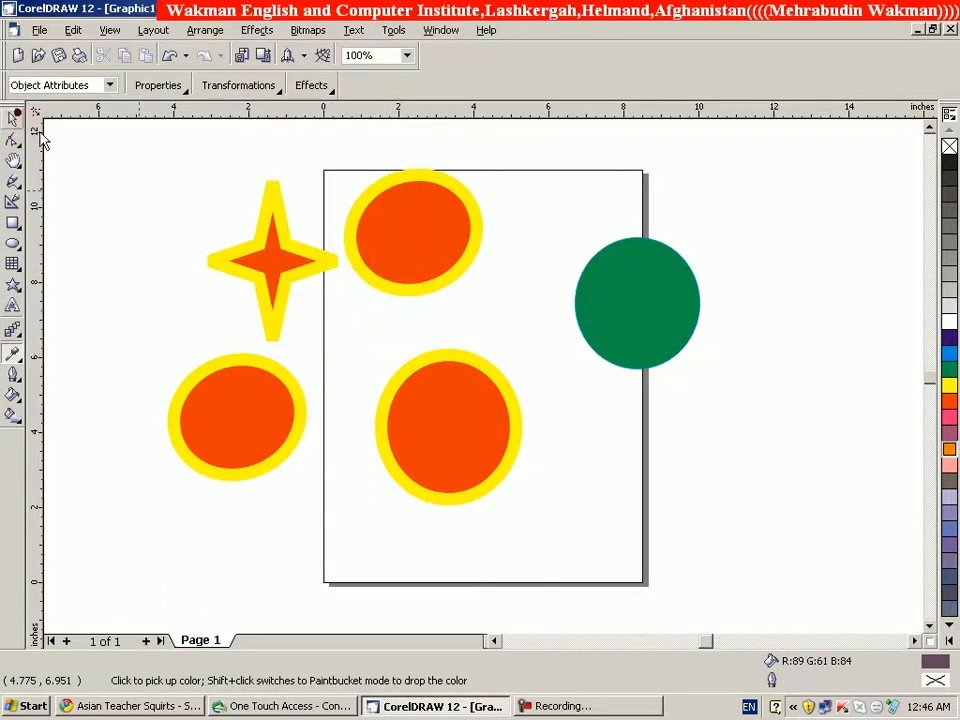
# - Add a perspective drop shadow at about 22 degrees from the upper ellipse's base toward the green ellipse, then deselect it
pyautogui.click(417, 242)
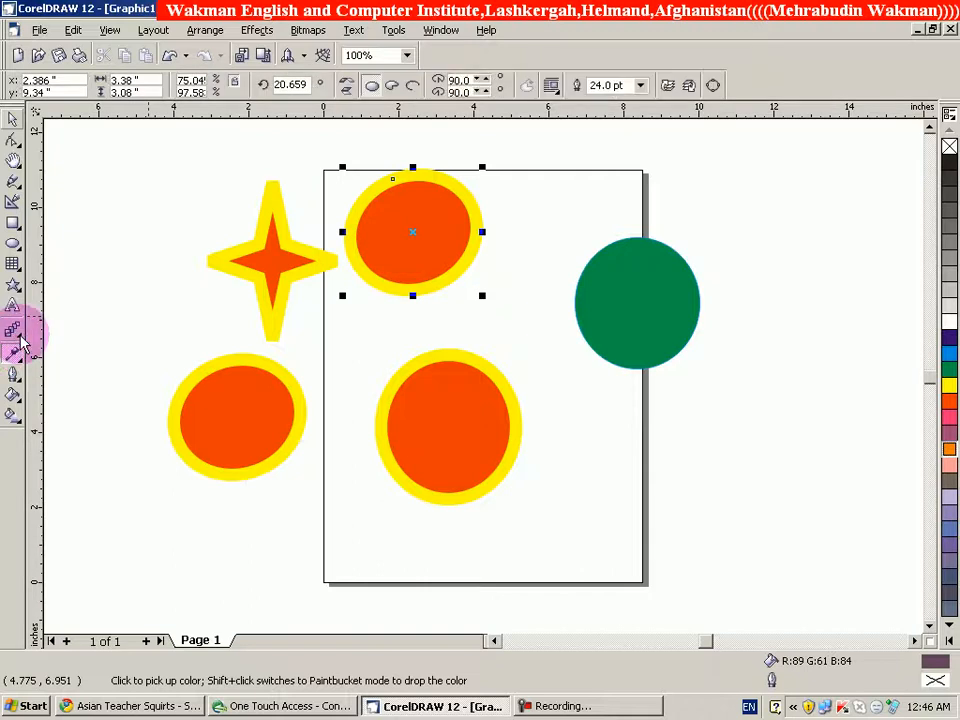
pyautogui.click(22, 343)
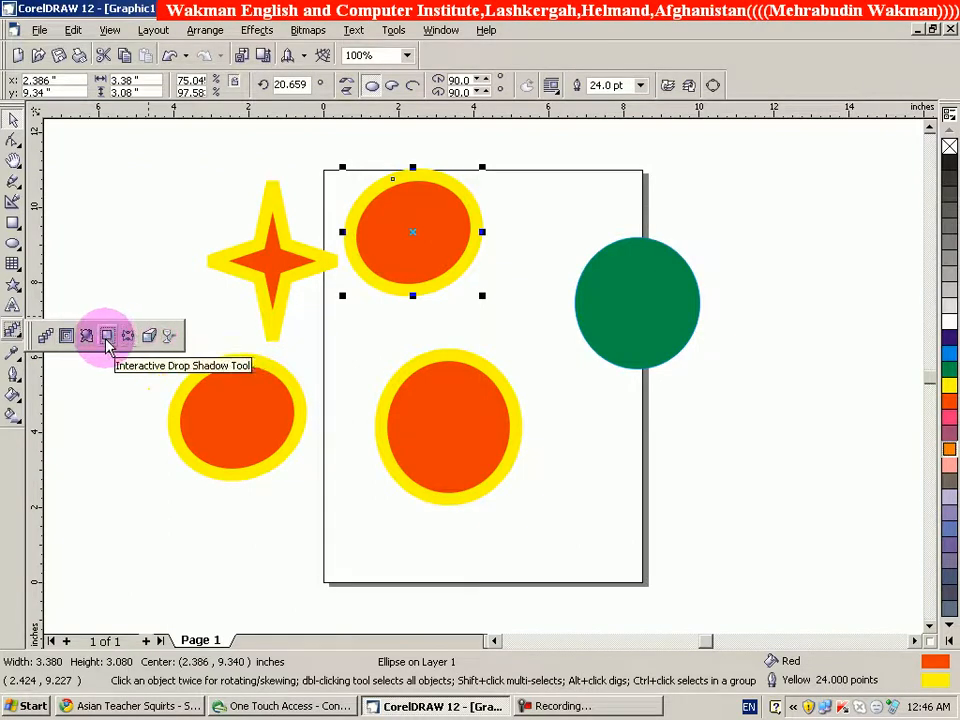
pyautogui.click(107, 338)
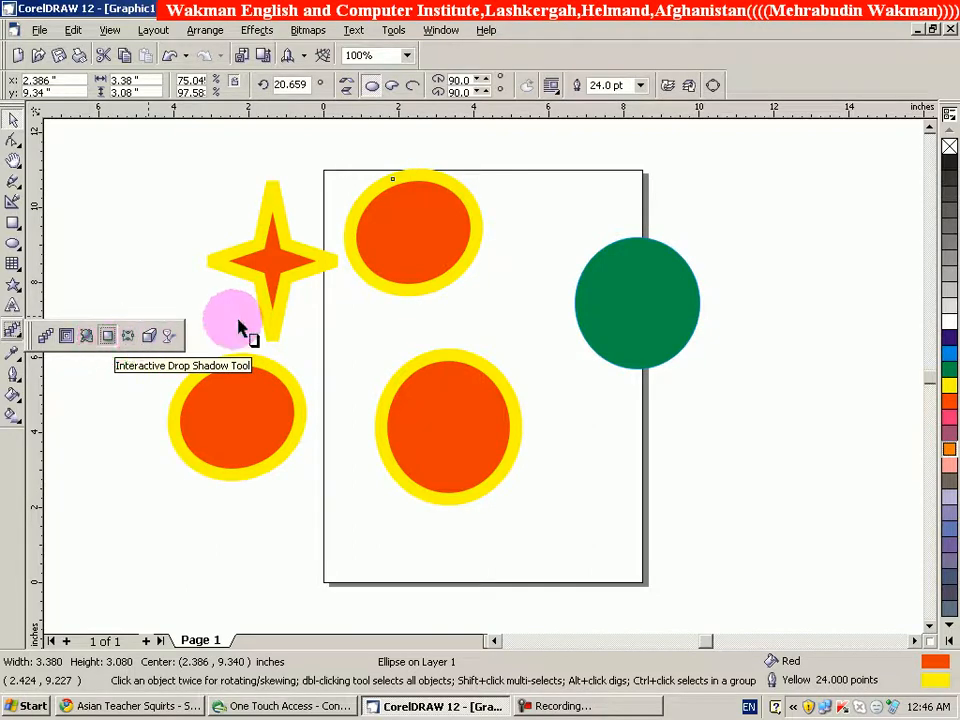
pyautogui.click(107, 336)
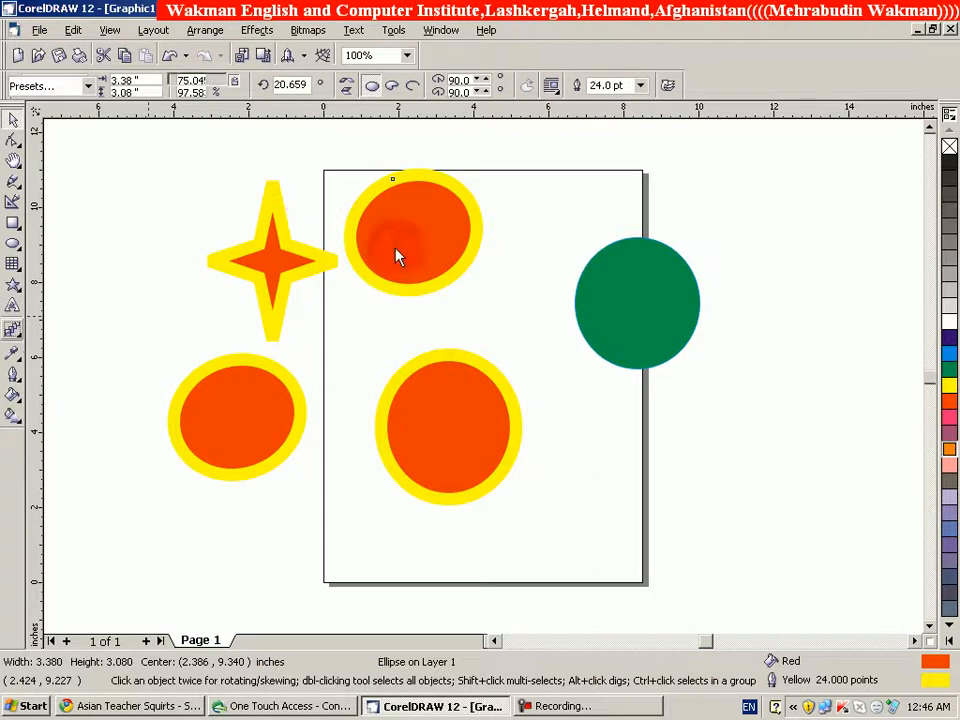
pyautogui.moveTo(405, 318)
pyautogui.mouseDown()
pyautogui.moveTo(399, 294)
pyautogui.moveTo(510, 267)
pyautogui.moveTo(520, 250)
pyautogui.mouseUp()
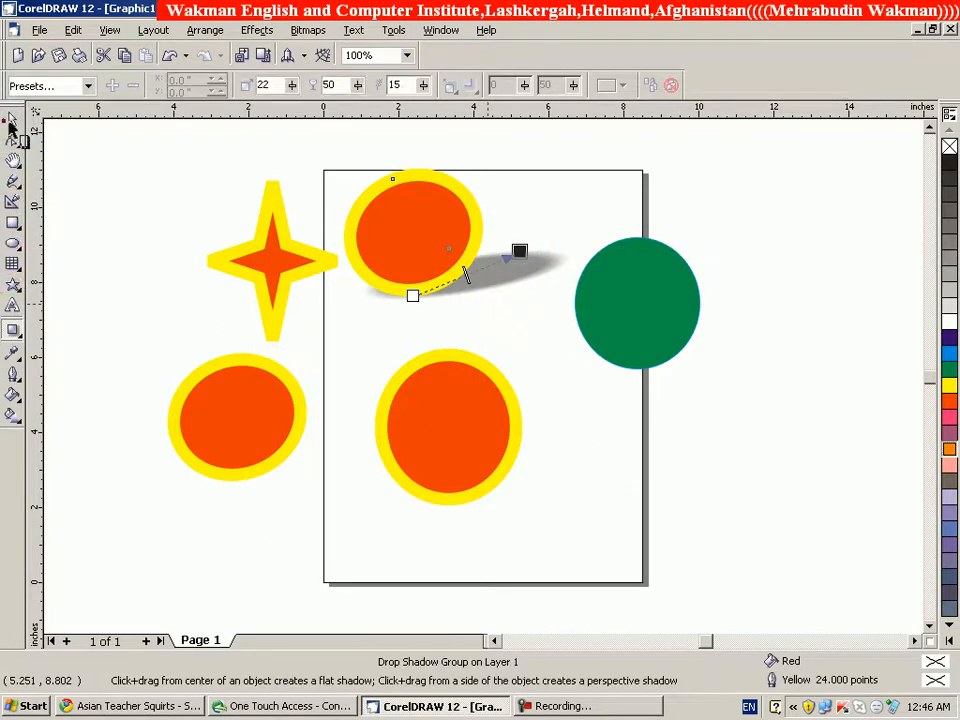
pyautogui.click(9, 121)
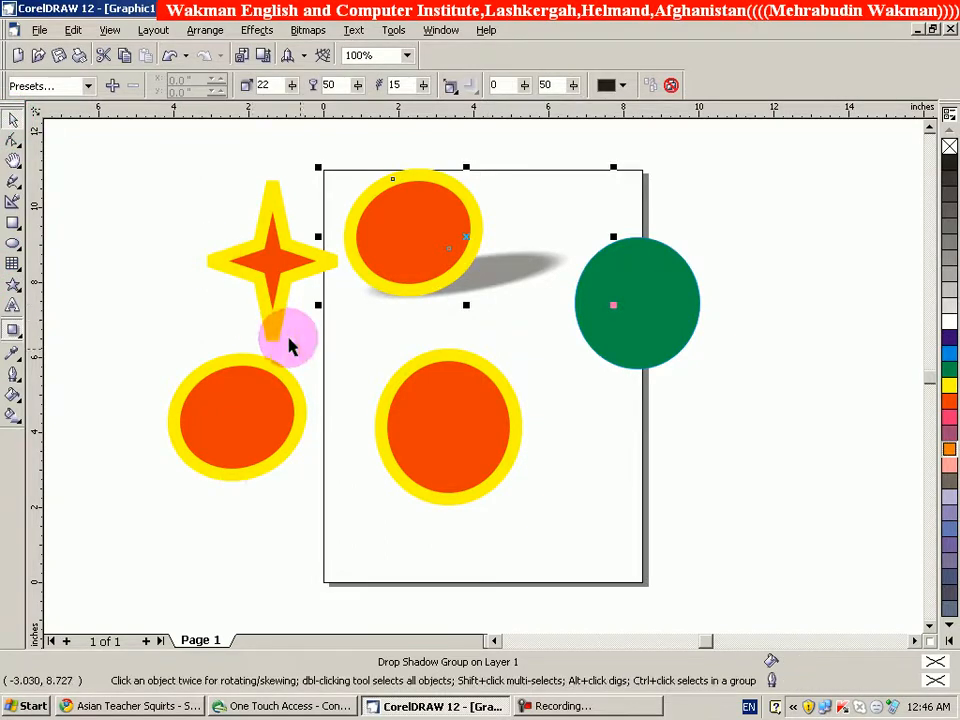
pyautogui.click(316, 366)
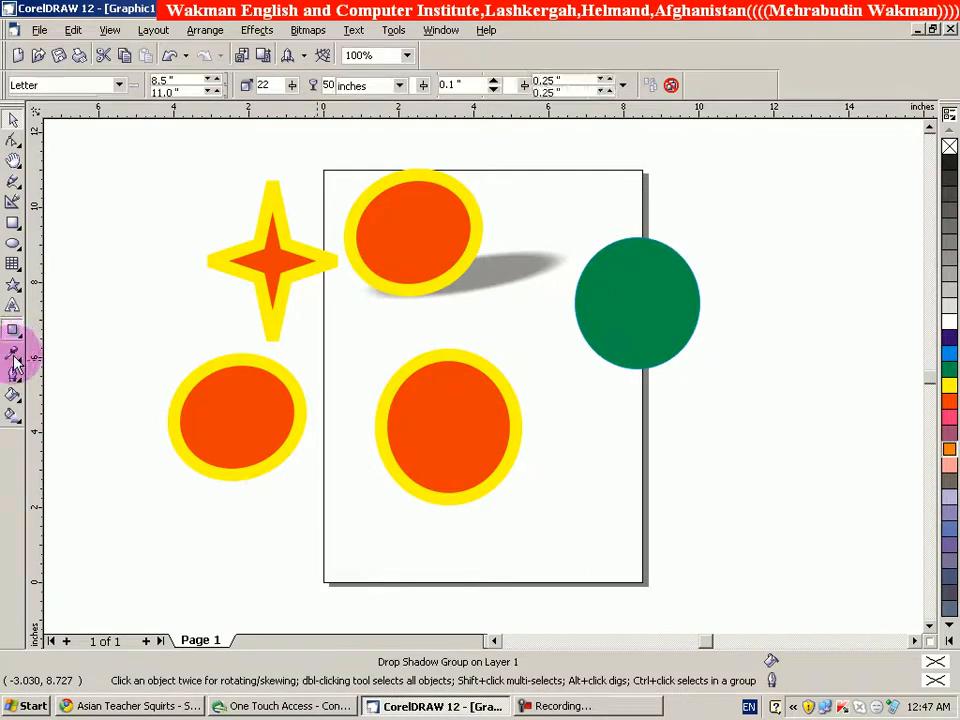
# - Try to copy the upper ellipse's fill, outline, position and drop shadow to the green ellipse with the Eyedropper
pyautogui.click(14, 357)
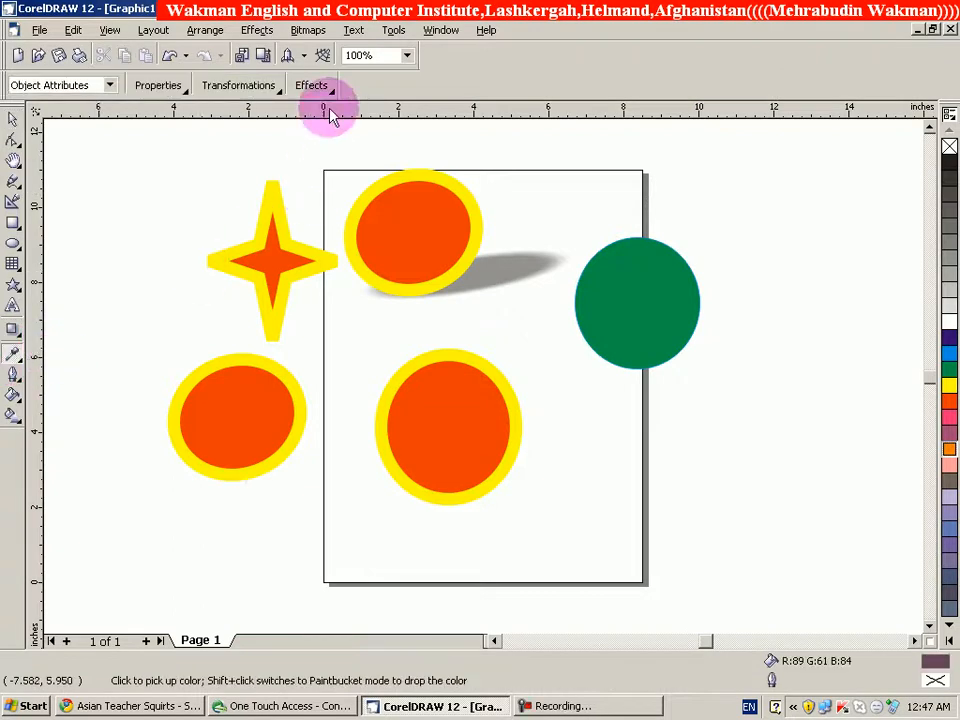
pyautogui.click(331, 91)
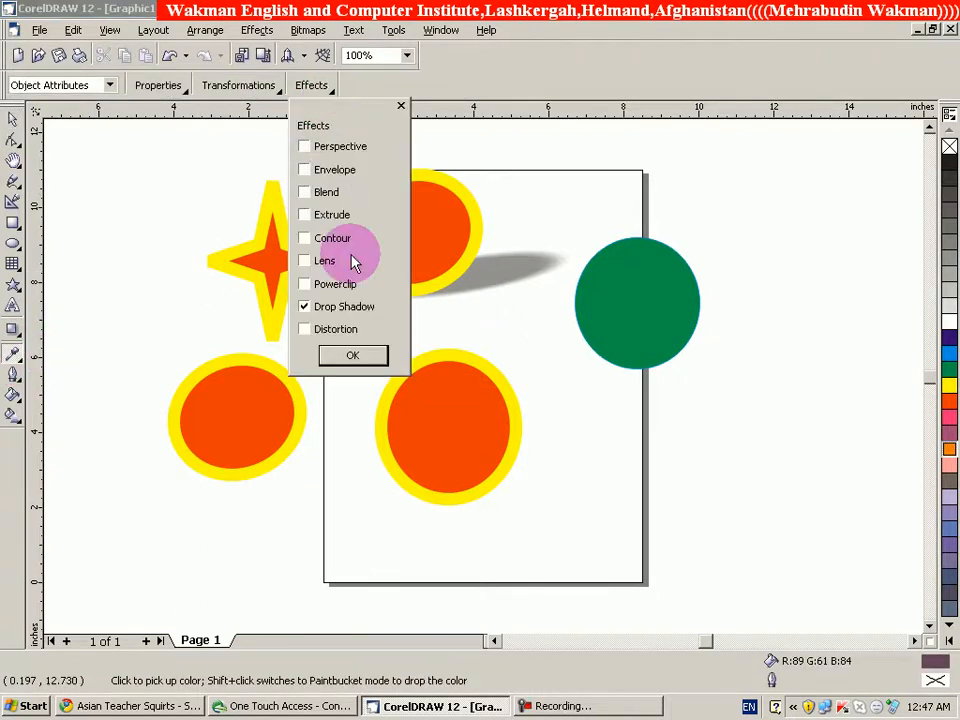
pyautogui.click(350, 356)
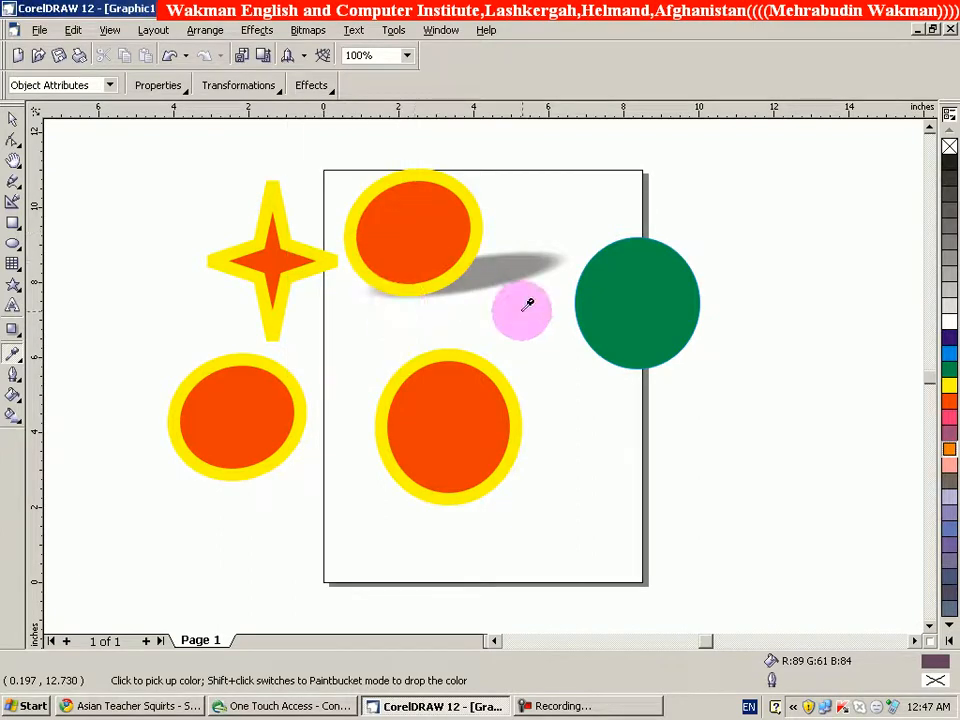
pyautogui.keyDown('shift'); pyautogui.click(618, 312); pyautogui.keyUp('shift')
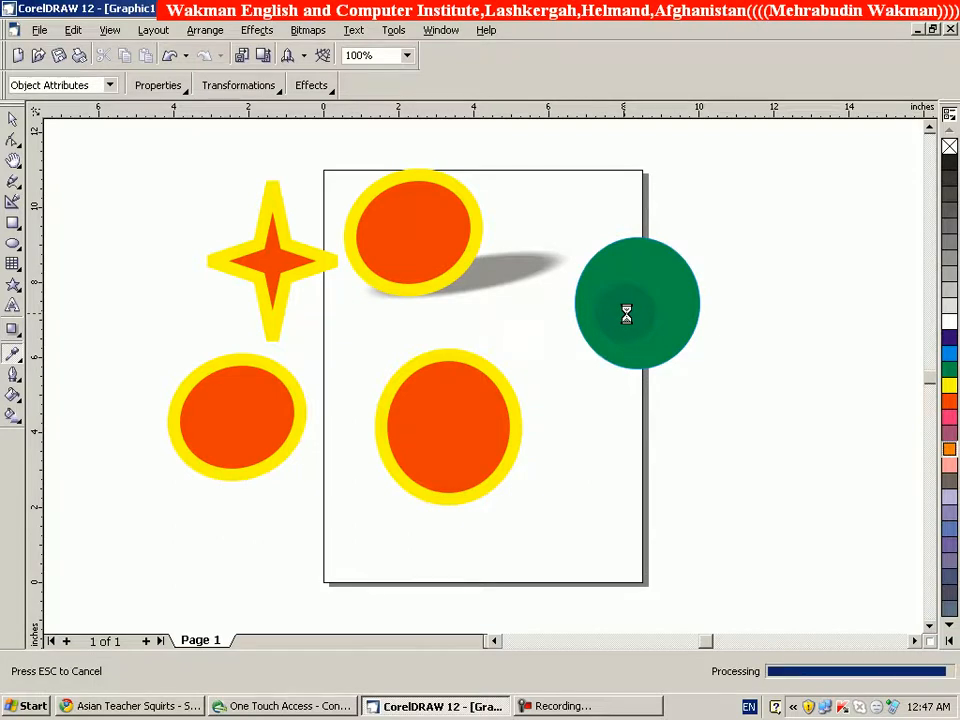
pyautogui.click(621, 313)
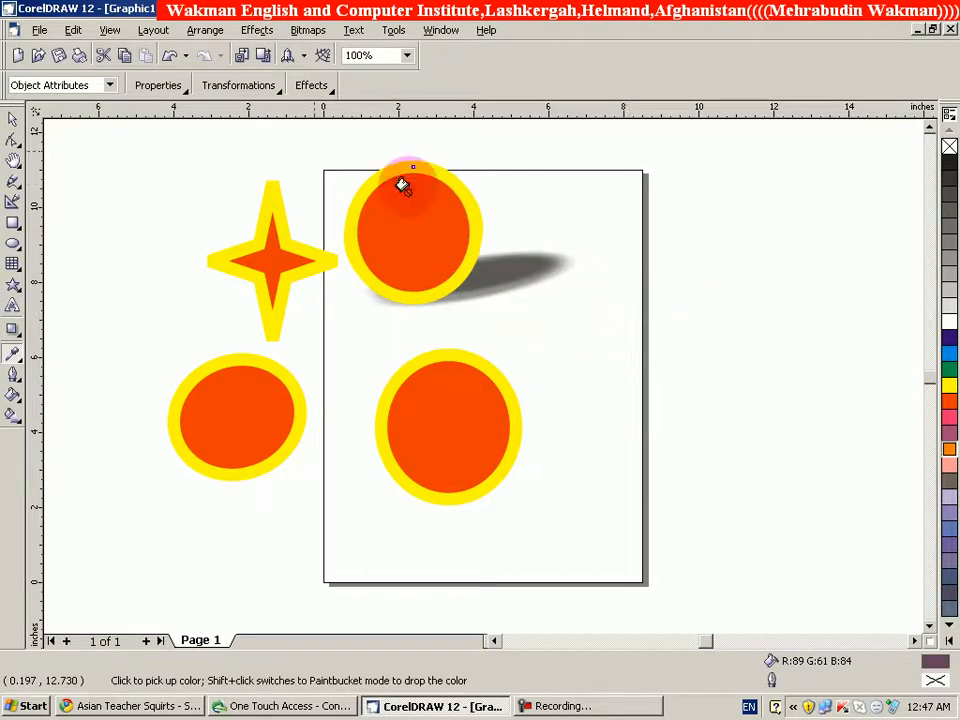
# - Exclude Position from the transformations that the Eyedropper copies
pyautogui.click(277, 94)
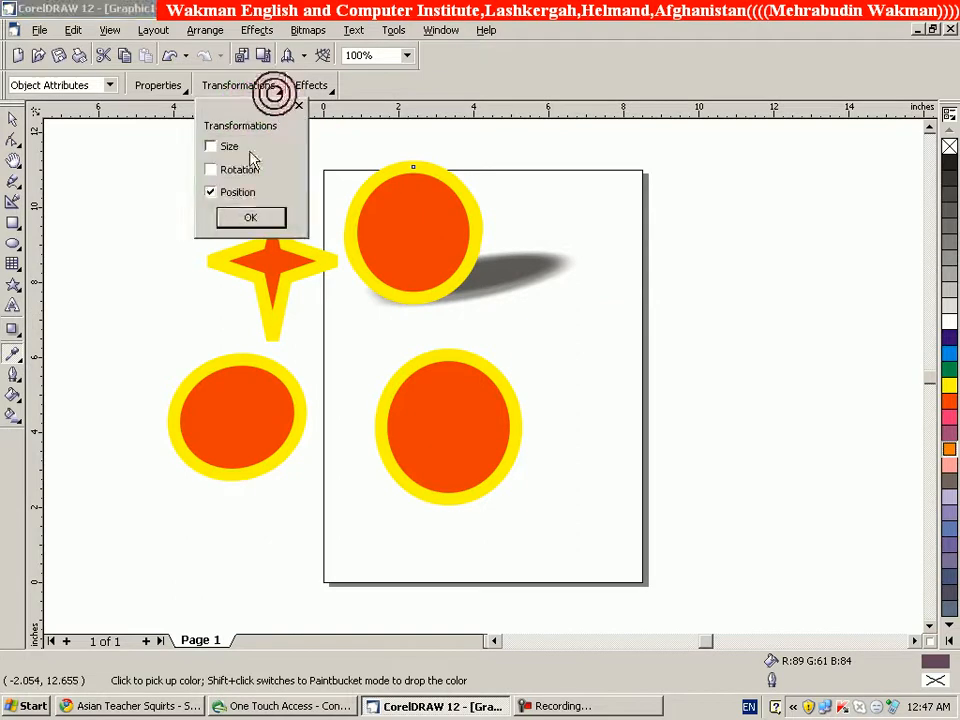
pyautogui.click(231, 192)
pyautogui.click(231, 195)
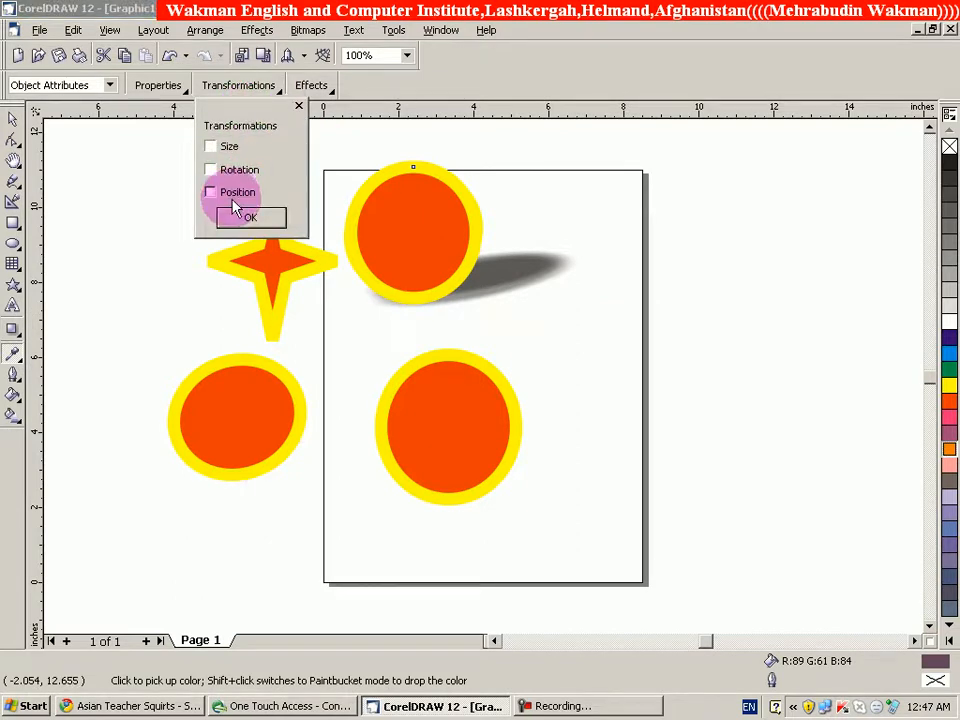
pyautogui.click(236, 217)
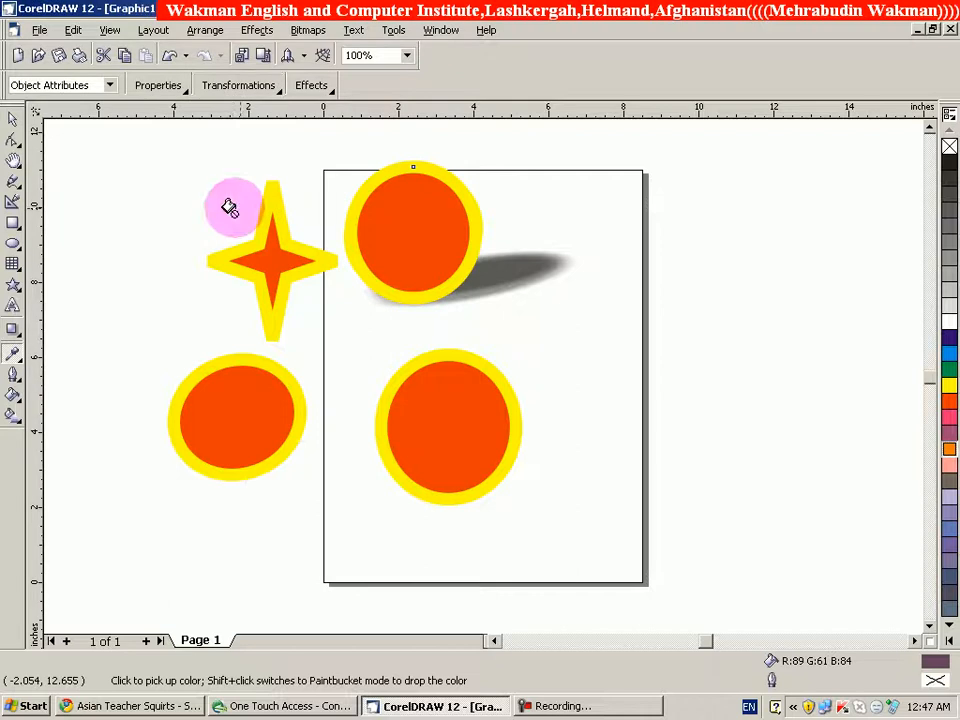
# - Undo the last attribute copy and copy the upper ellipse's fill, outline and drop shadow to the green ellipse in place
pyautogui.hotkey('ctrl', 'z')
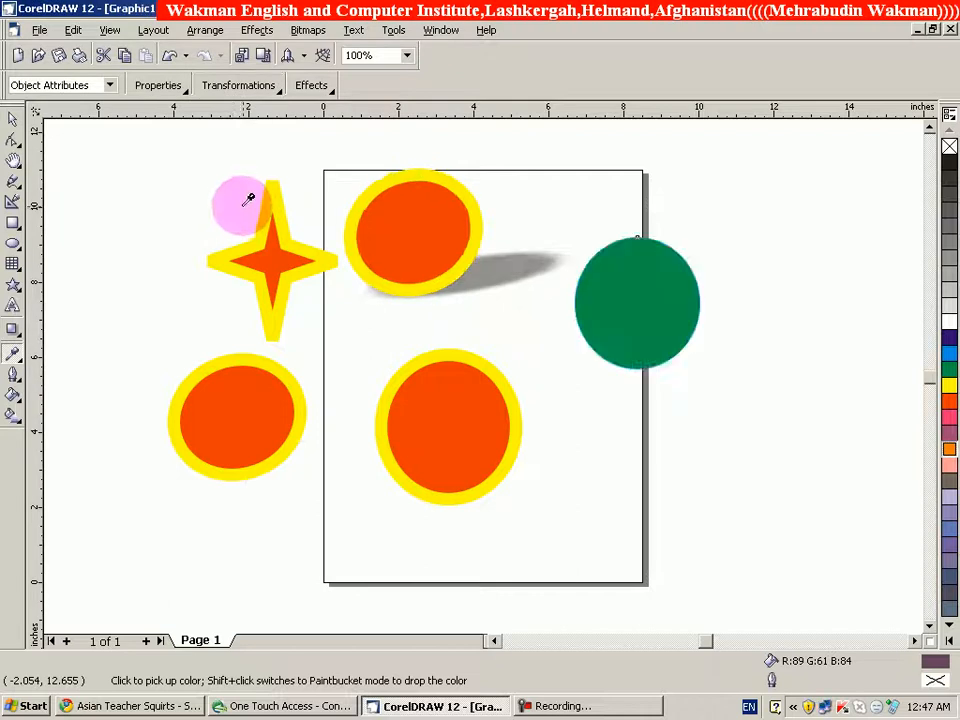
pyautogui.click(410, 224)
pyautogui.click(694, 328)
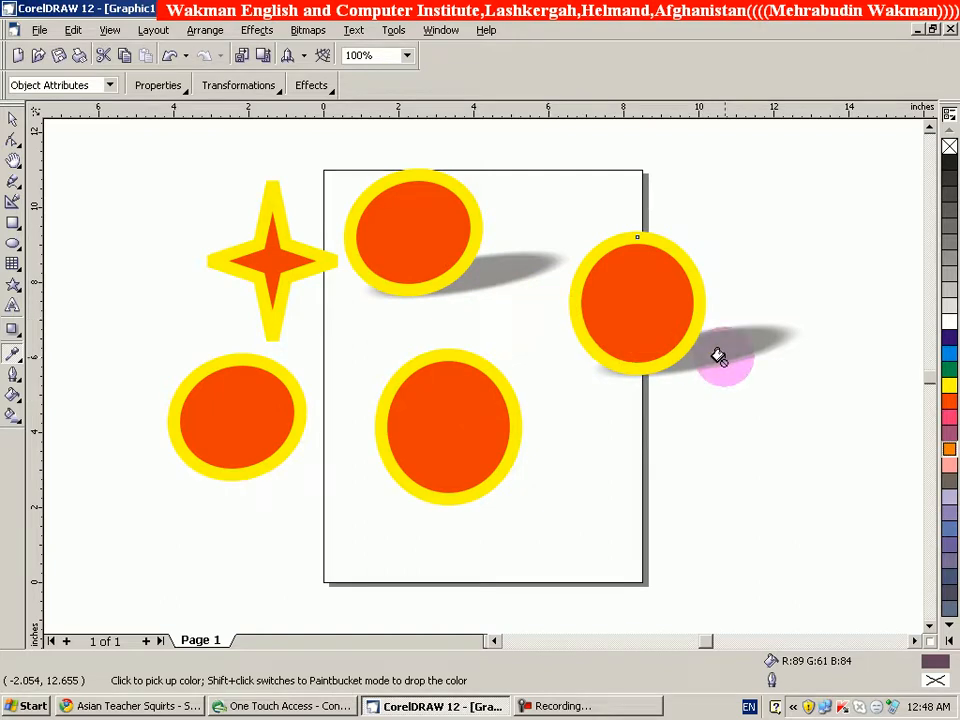
# - Add Contour to the effects that the Eyedropper copies, keeping Drop Shadow enabled
pyautogui.click(328, 90)
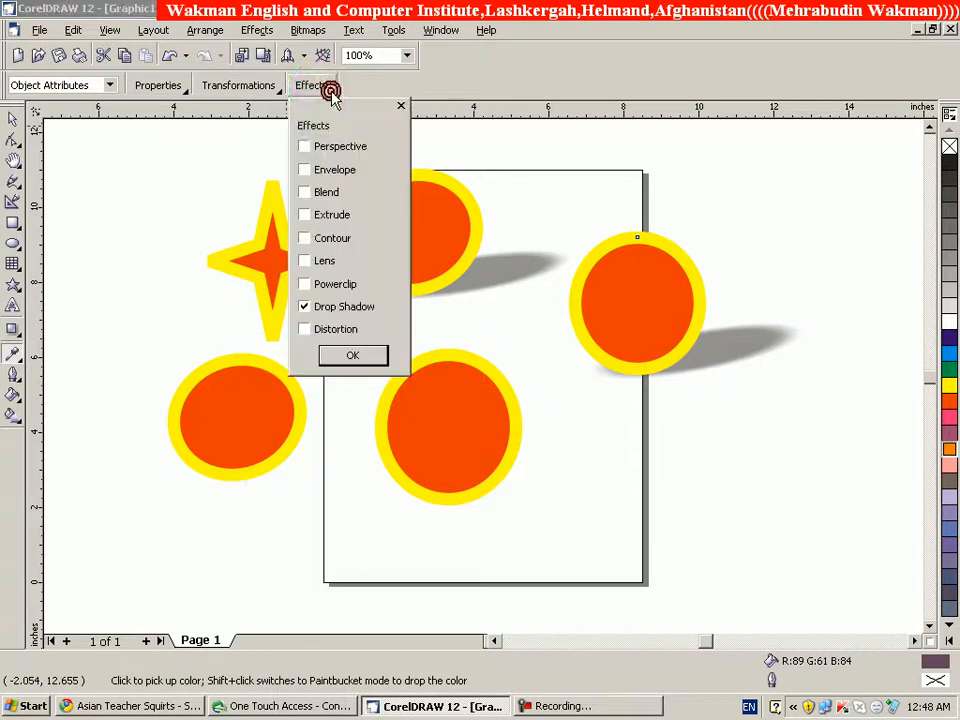
pyautogui.click(309, 238)
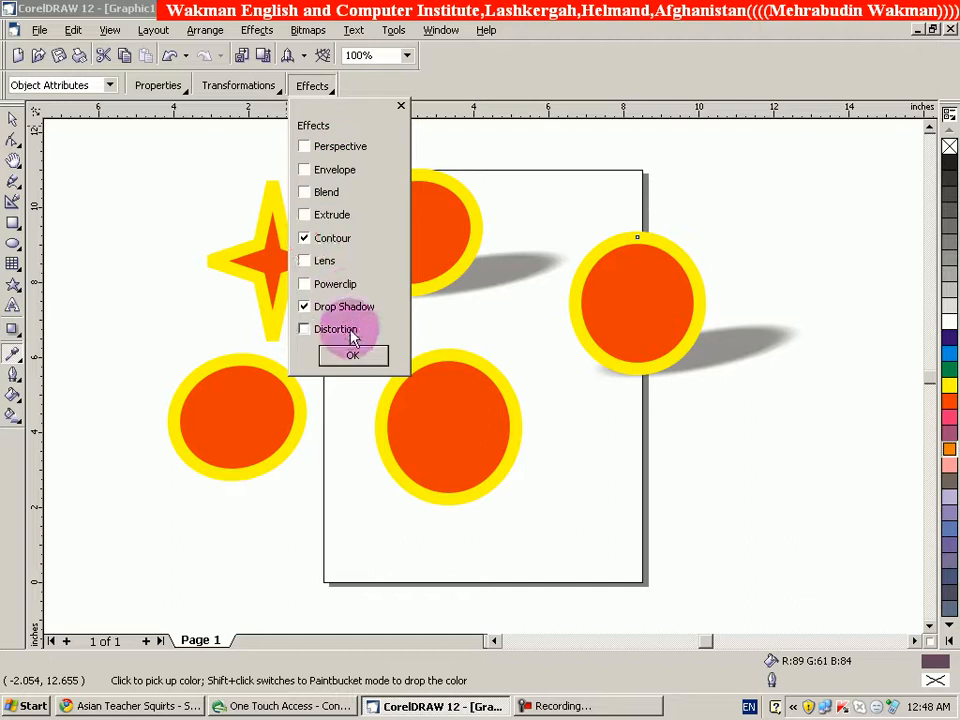
pyautogui.click(351, 357)
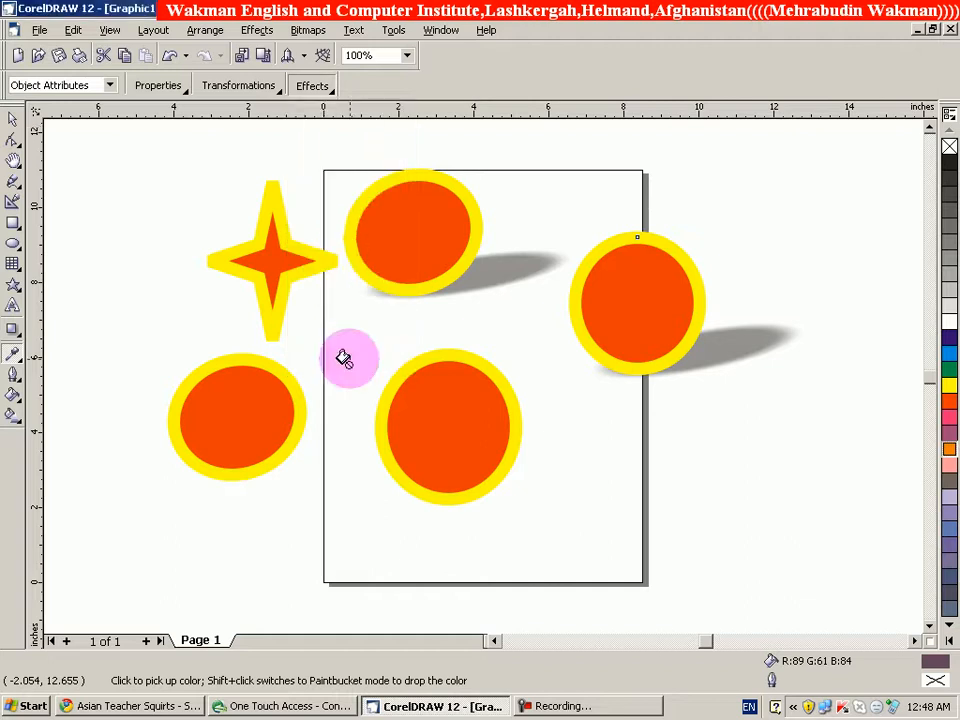
# - Apply an outward contour of 11 steps at 0.1 inch offset to the ellipse over the page's right edge
pyautogui.click(16, 334)
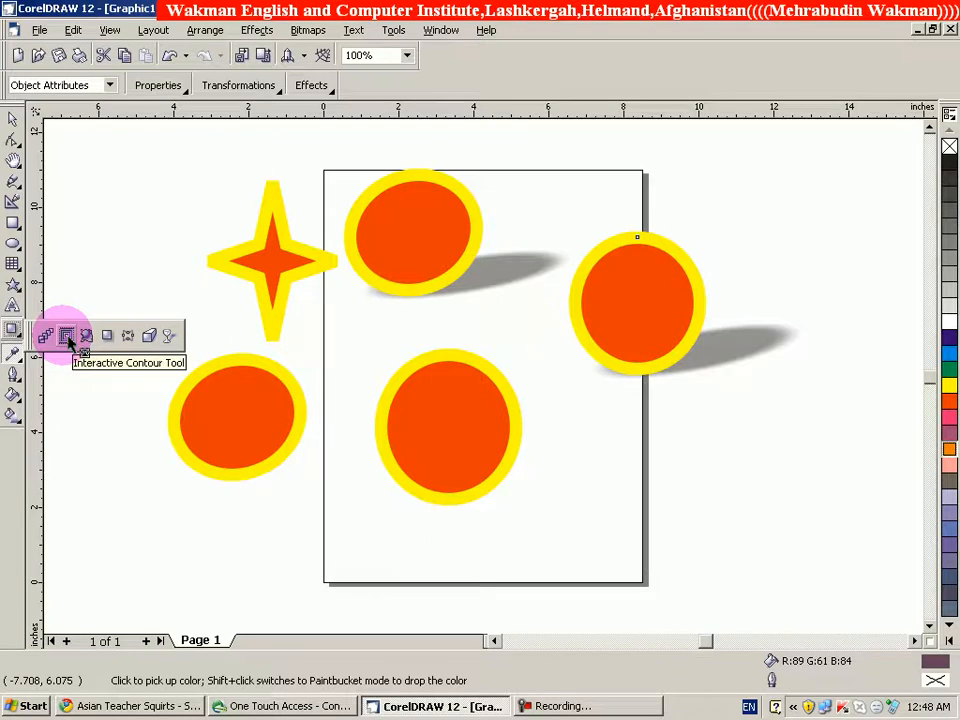
pyautogui.click(149, 335)
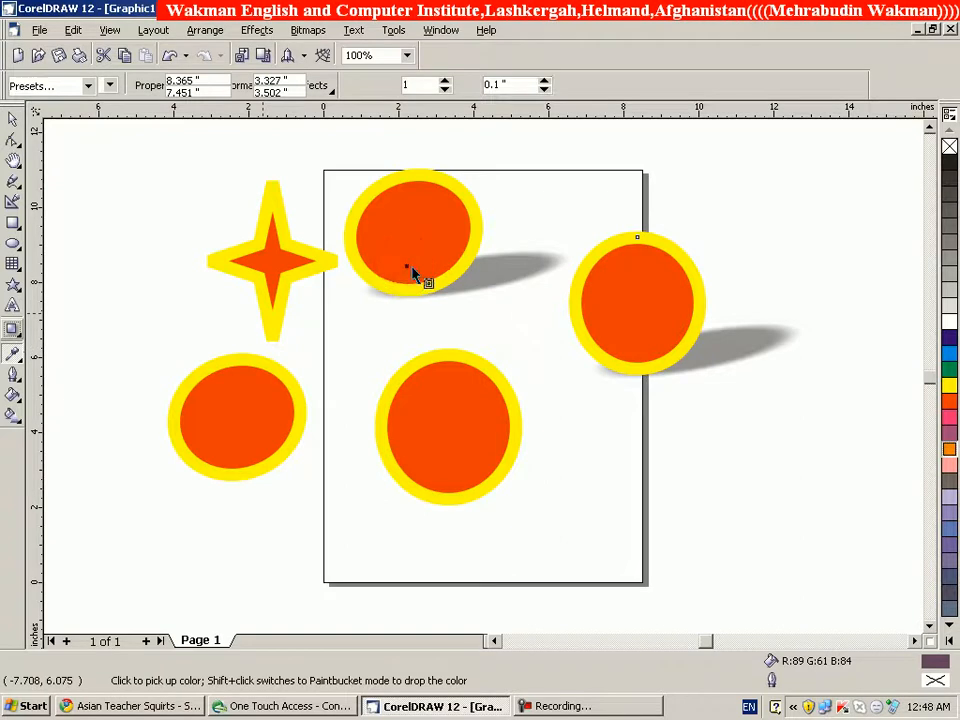
pyautogui.moveTo(411, 267); pyautogui.dragTo(531, 224)
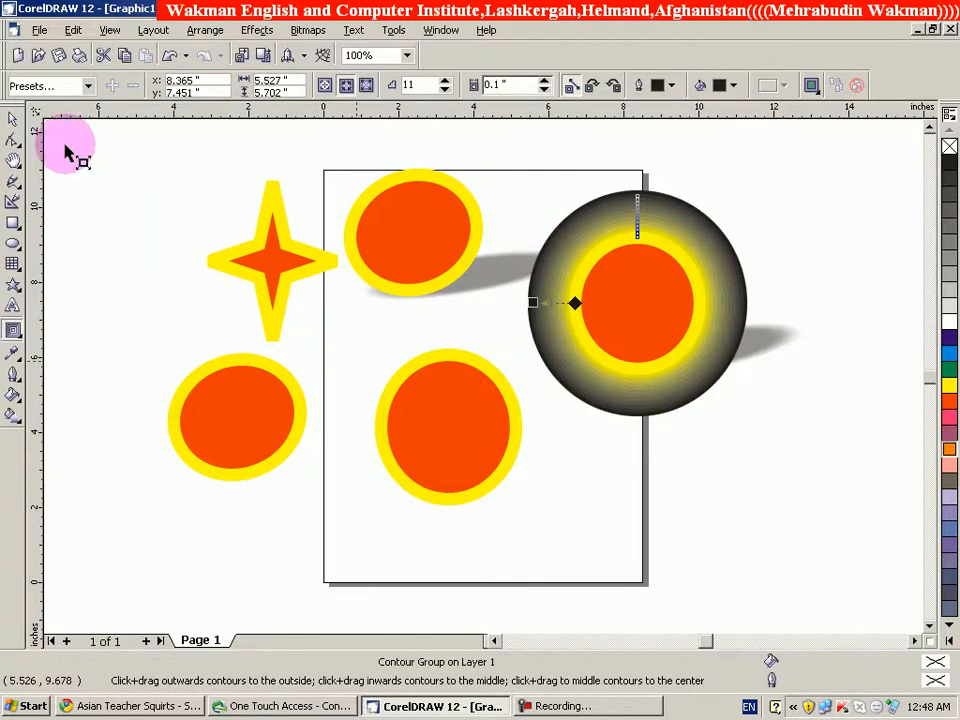
pyautogui.click(12, 117)
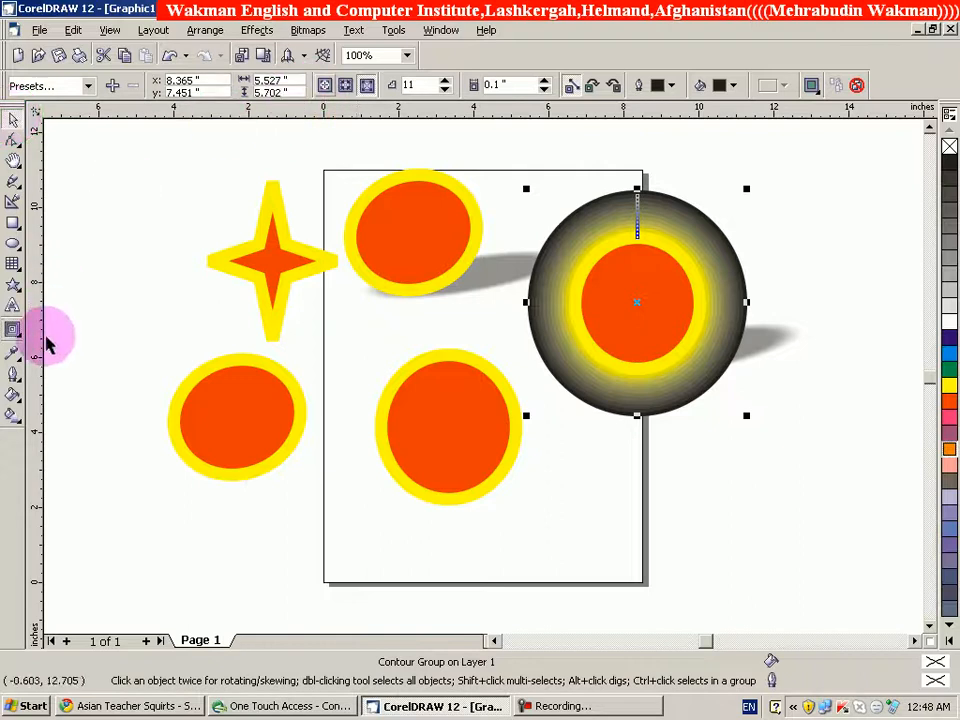
# - Copy the contour from the ellipse on the page's right edge to the upper ellipse with the Eyedropper
pyautogui.click(14, 358)
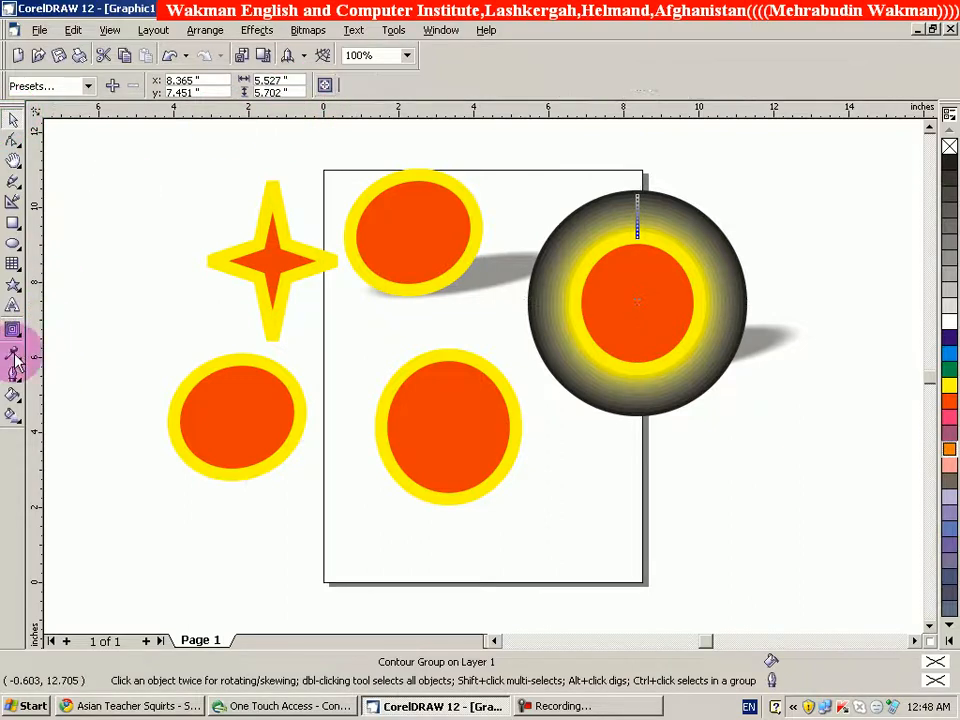
pyautogui.click(14, 358)
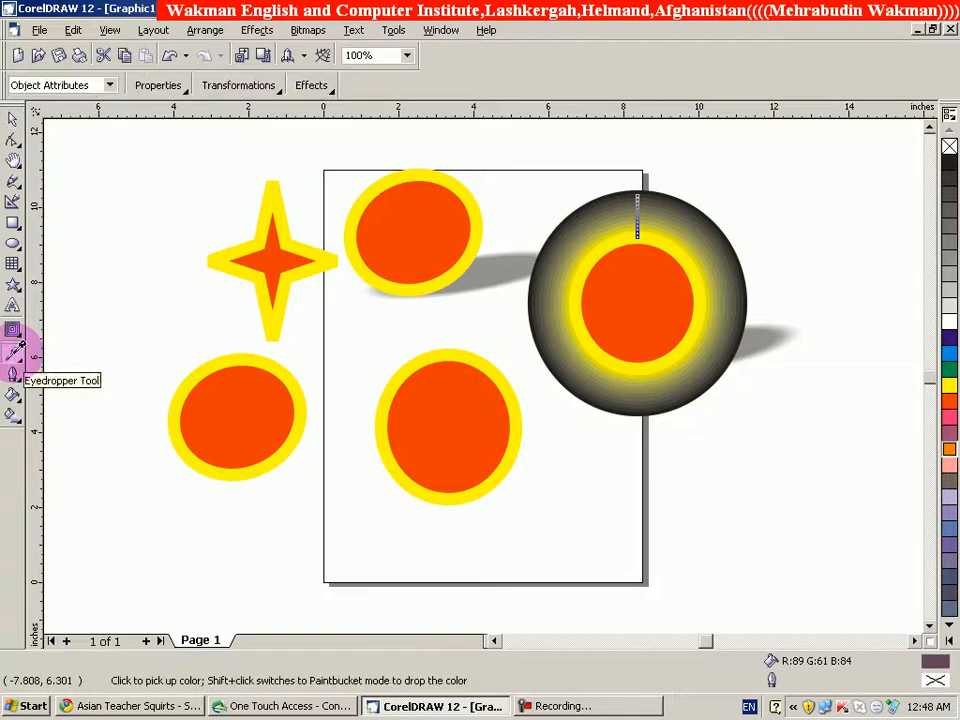
pyautogui.click(328, 94)
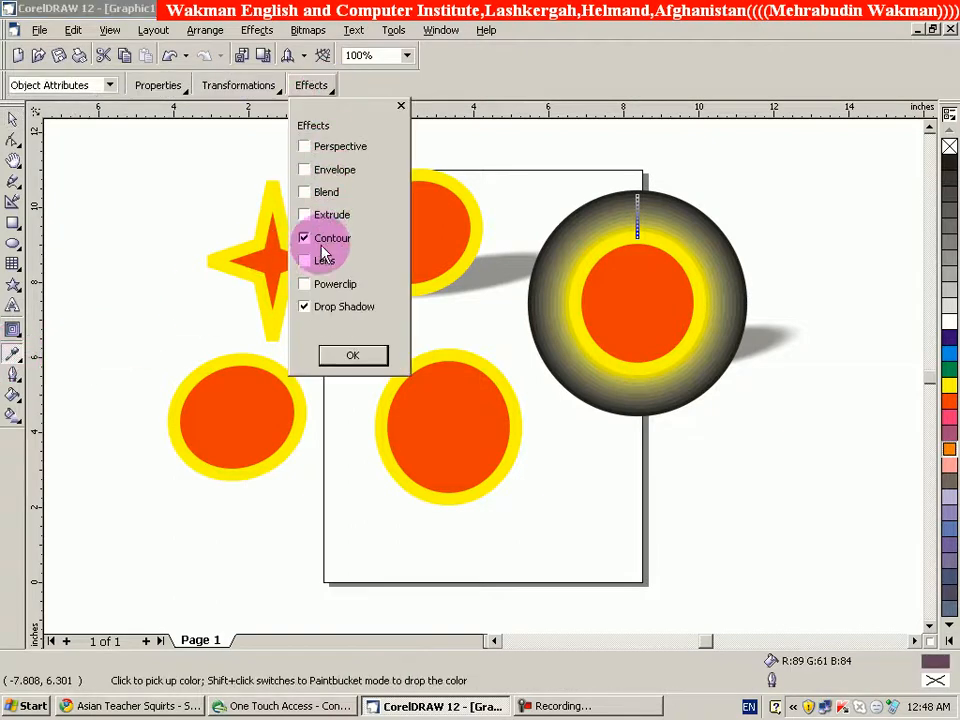
pyautogui.click(335, 358)
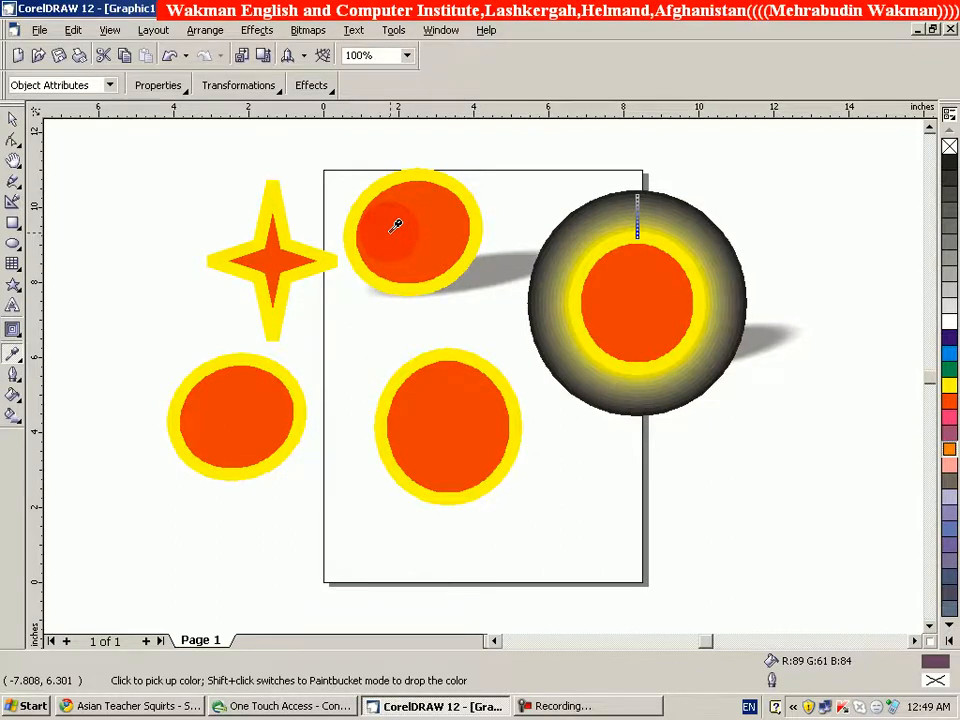
pyautogui.press('shift')
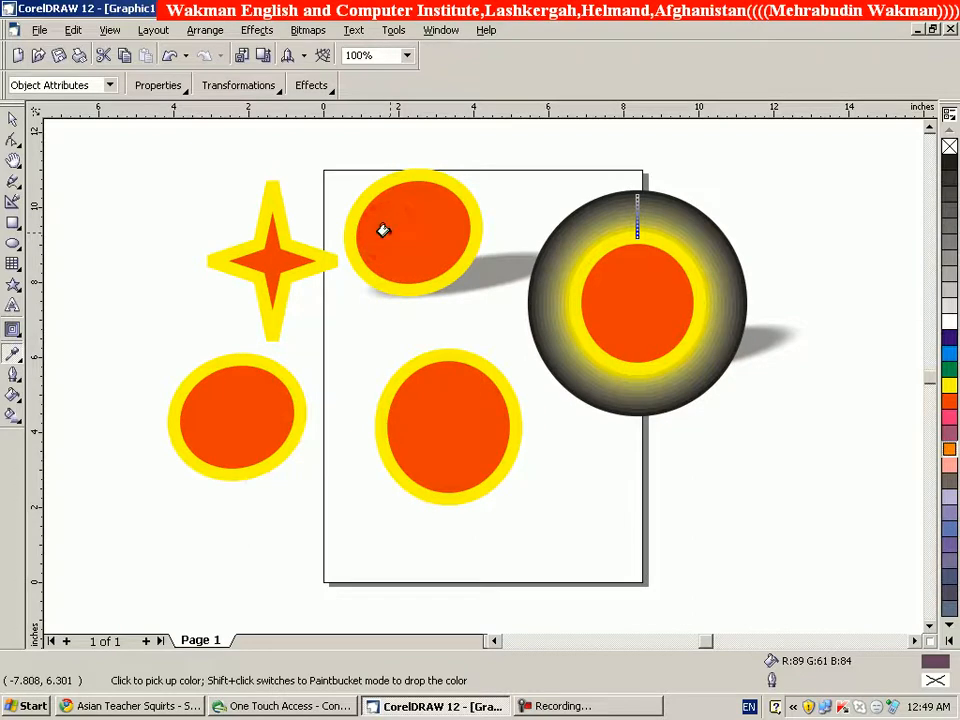
pyautogui.keyDown('shift'); pyautogui.click(388, 232); pyautogui.keyUp('shift')
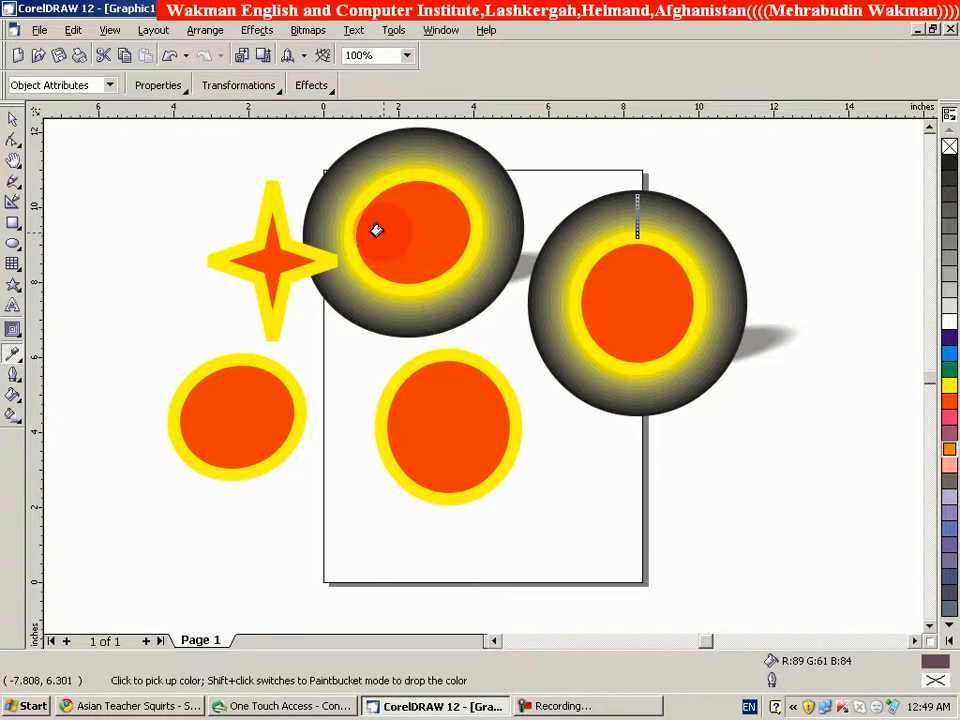
pyautogui.click(376, 230)
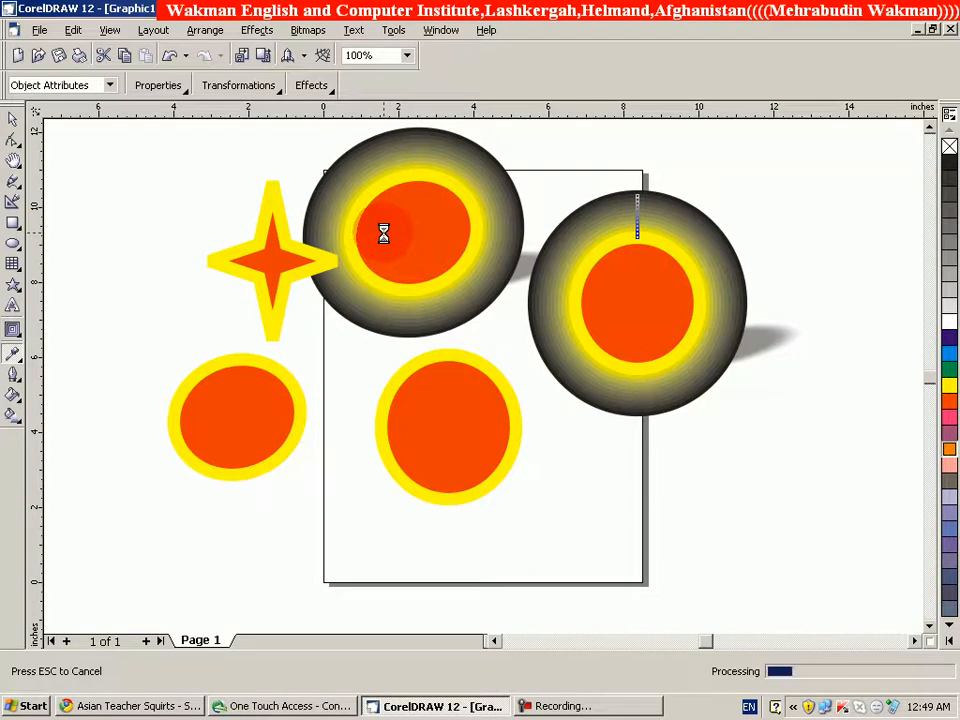